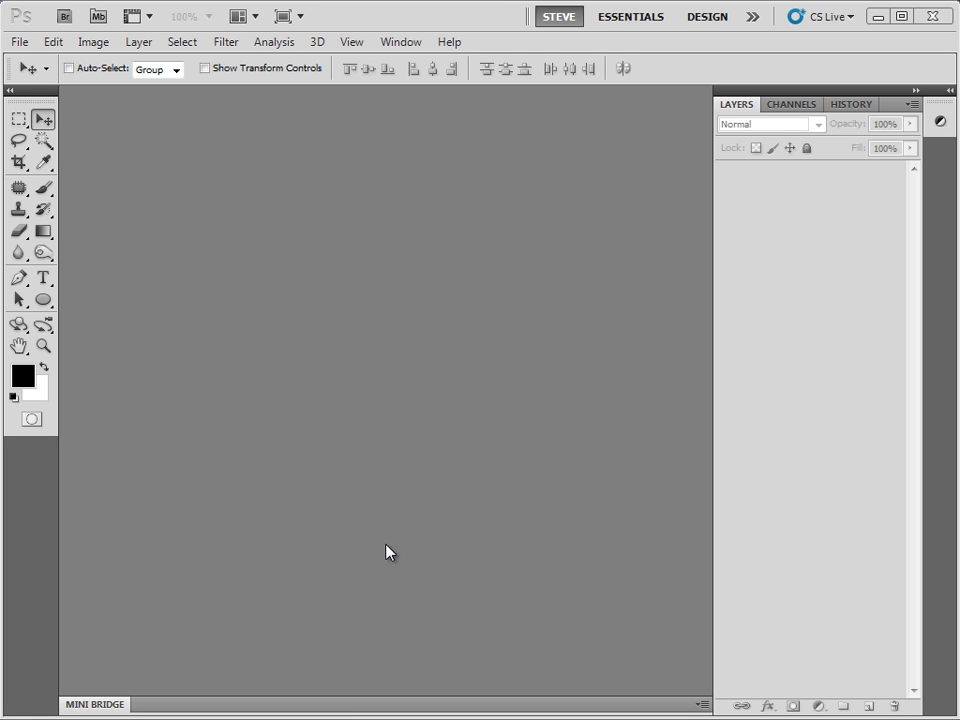
Step: Open 03 Alpha.jpg from the Lesson 12 folder and fit the whole image in the window
{"action": "left_click", "coordinate": [116, 705]}
{"action": "double_click", "coordinate": [128, 594]}
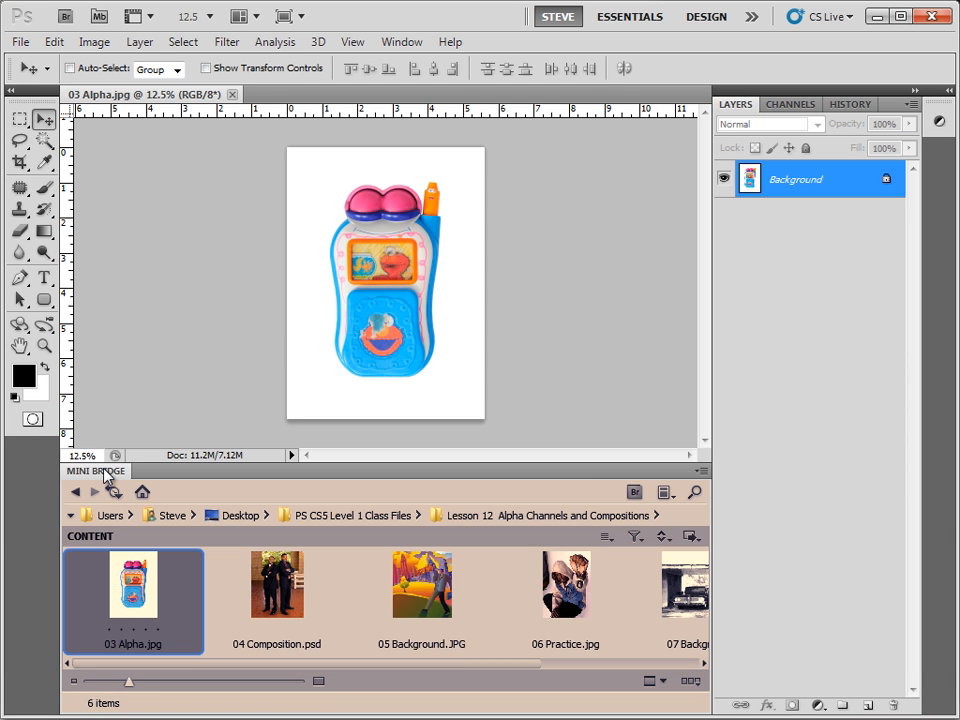
{"action": "left_click", "coordinate": [105, 475]}
{"action": "double_click", "coordinate": [18, 345]}
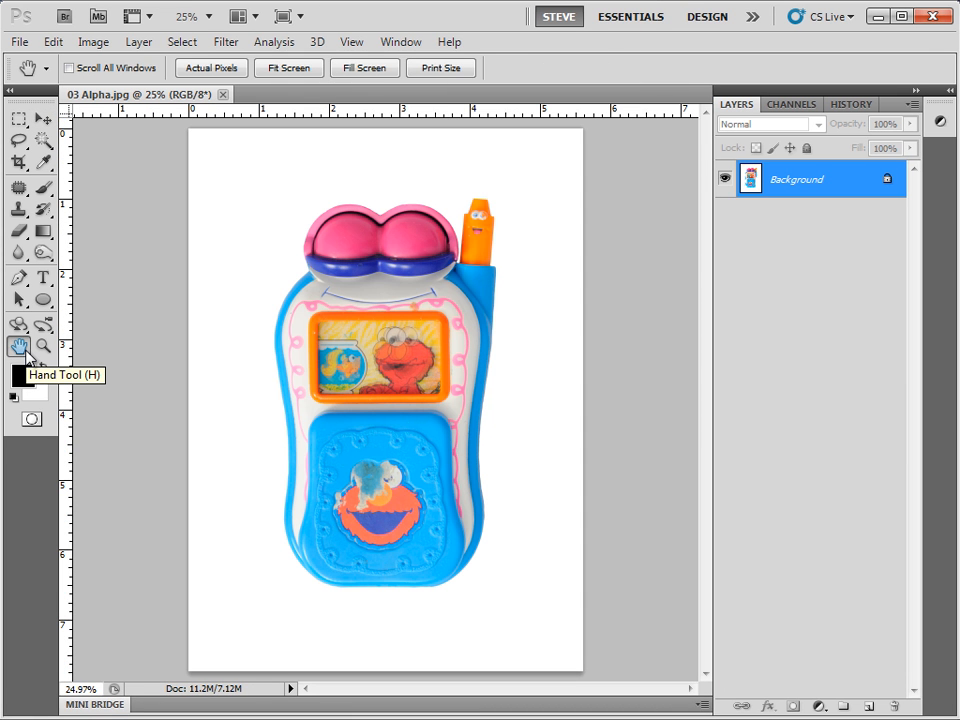
Step: Select the white background with the Magic Wand and invert the selection so it covers the toy phone
{"action": "left_click", "coordinate": [43, 140]}
{"action": "left_click", "coordinate": [250, 206]}
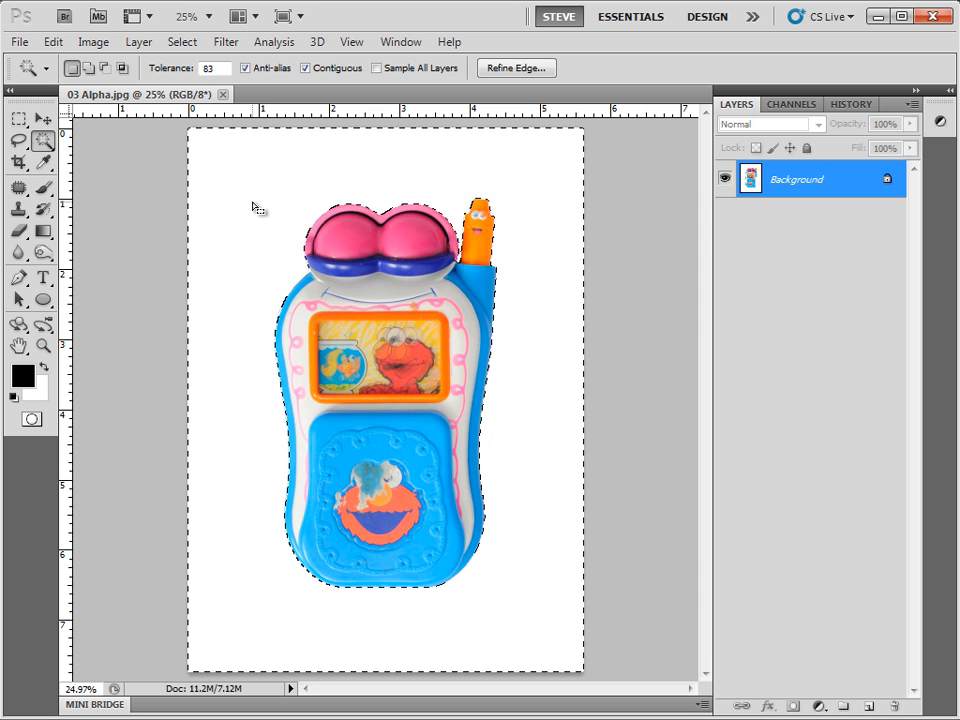
{"action": "right_click", "coordinate": [253, 207]}
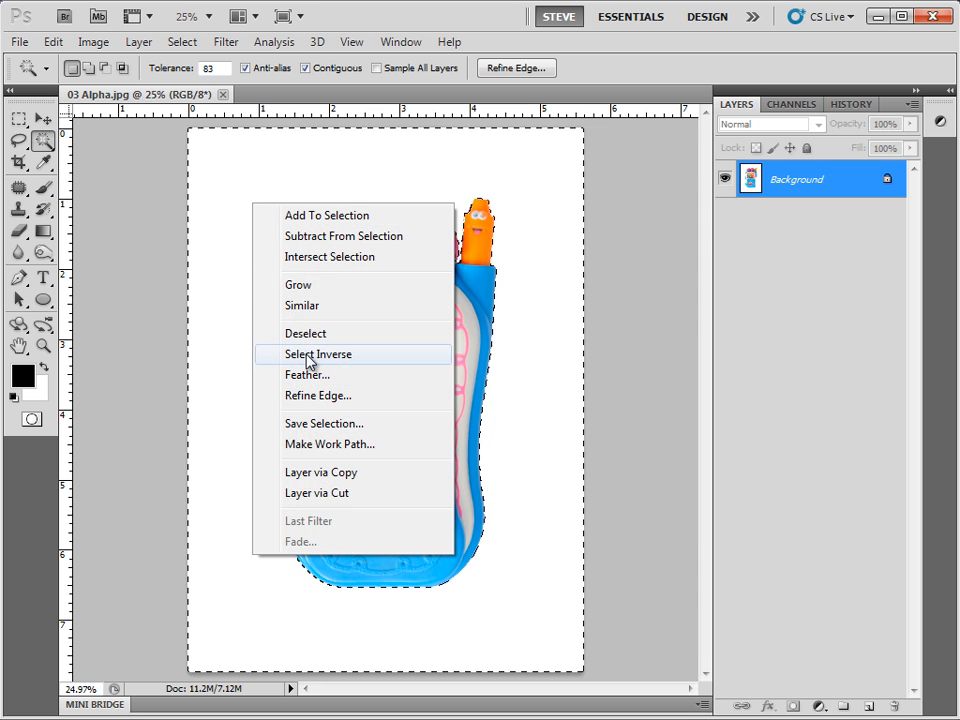
{"action": "left_click", "coordinate": [308, 355]}
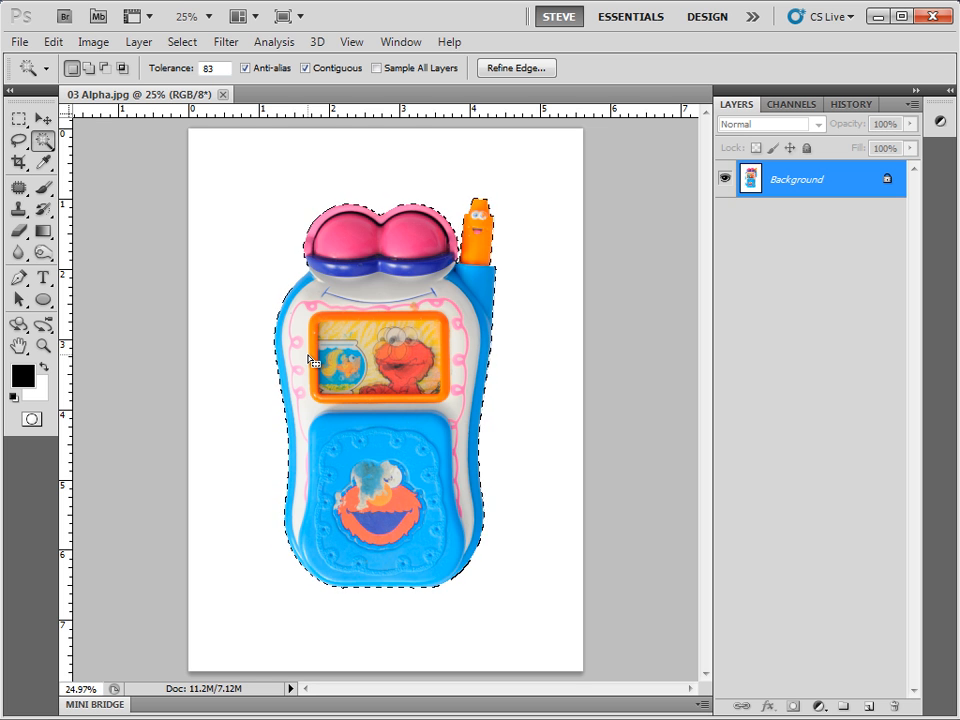
Step: Contract the phone selection and feather it with a 0.5 pixel radius
{"action": "left_click", "coordinate": [180, 42]}
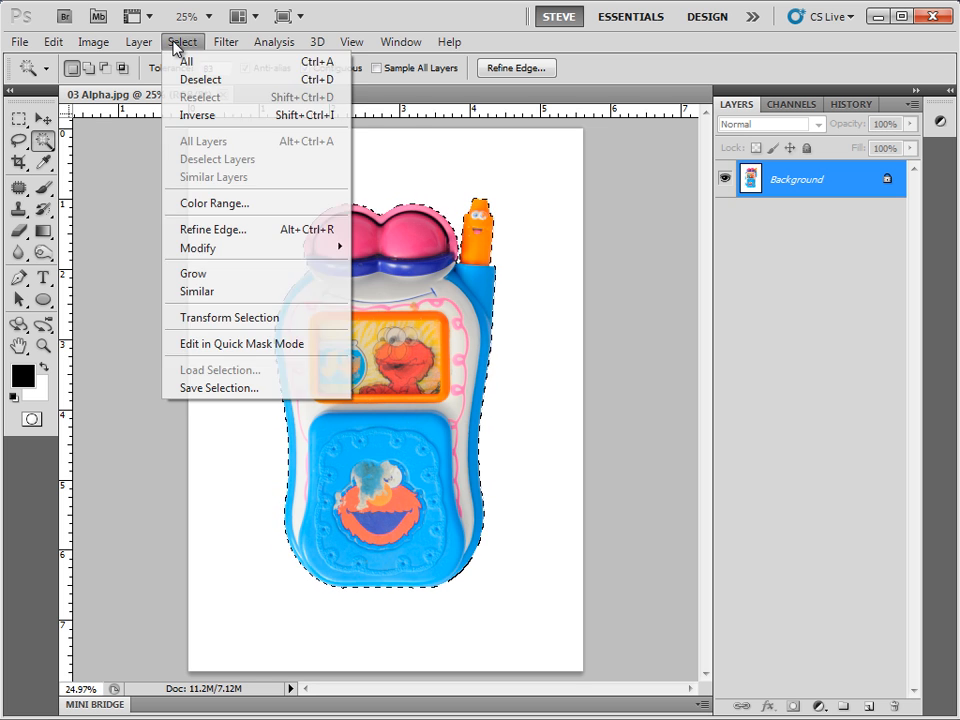
{"action": "mouse_move", "coordinate": [266, 249]}
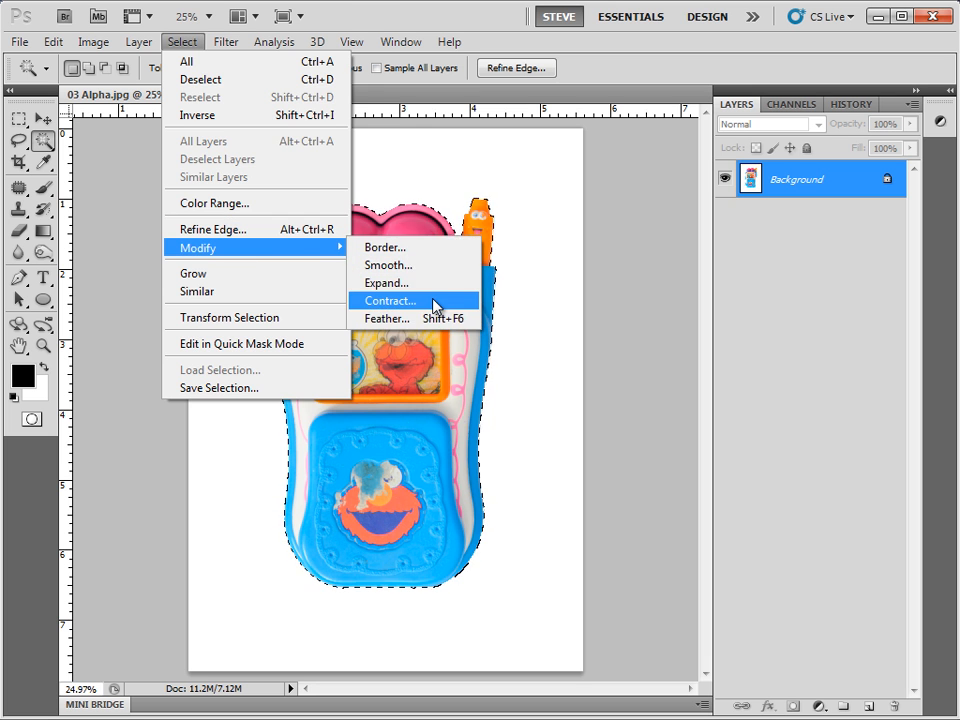
{"action": "left_click", "coordinate": [390, 300]}
{"action": "left_click", "coordinate": [510, 238]}
{"action": "left_click", "coordinate": [184, 42]}
{"action": "mouse_move", "coordinate": [257, 255]}
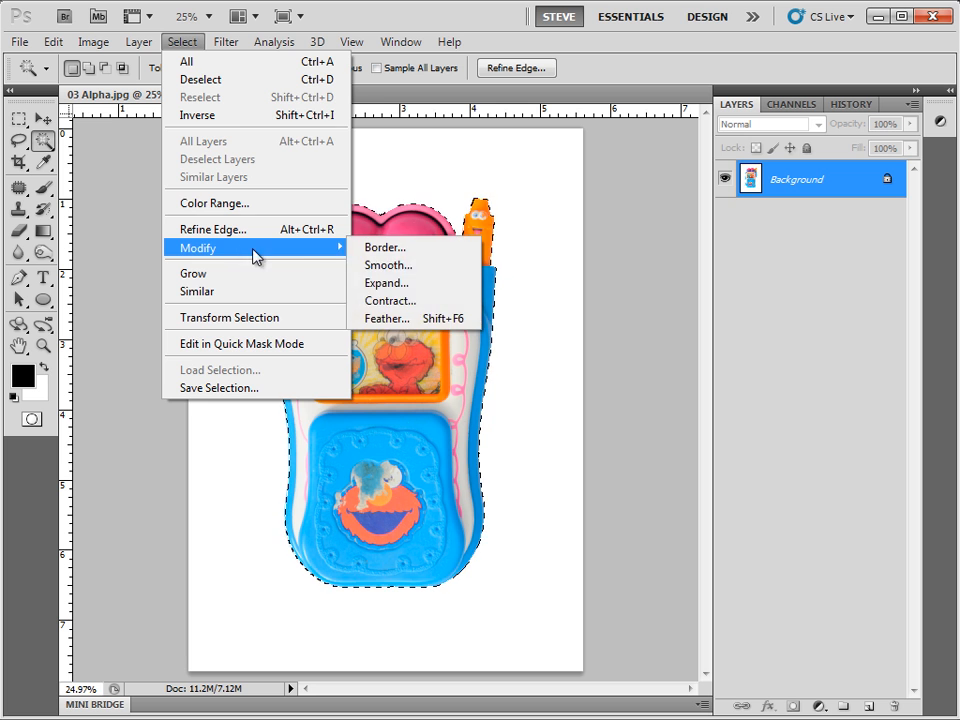
{"action": "left_click", "coordinate": [400, 320]}
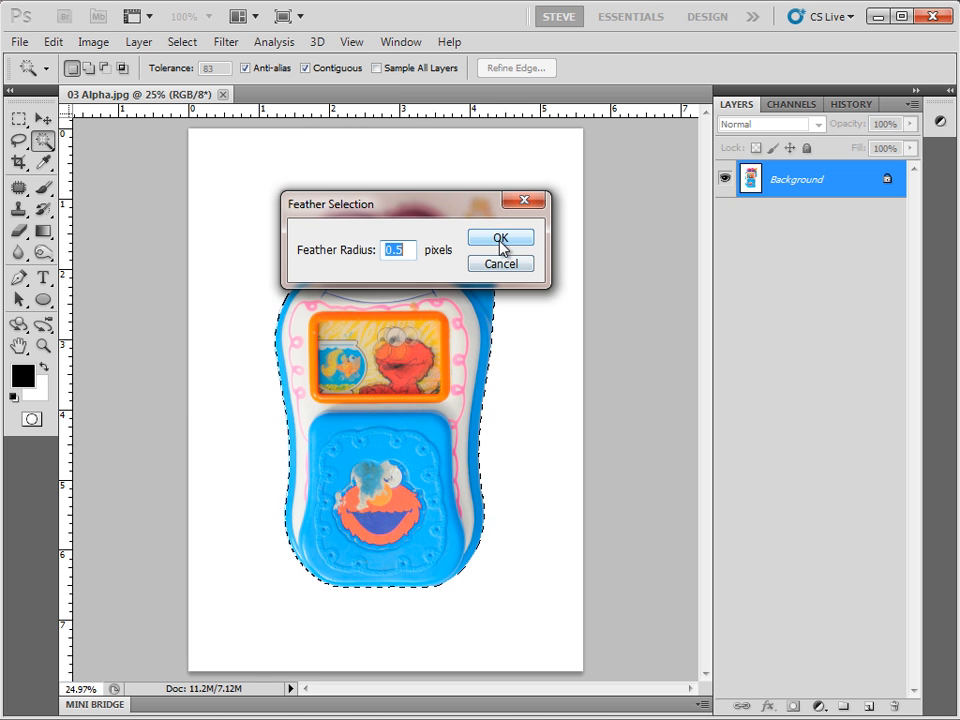
{"action": "left_click", "coordinate": [500, 243]}
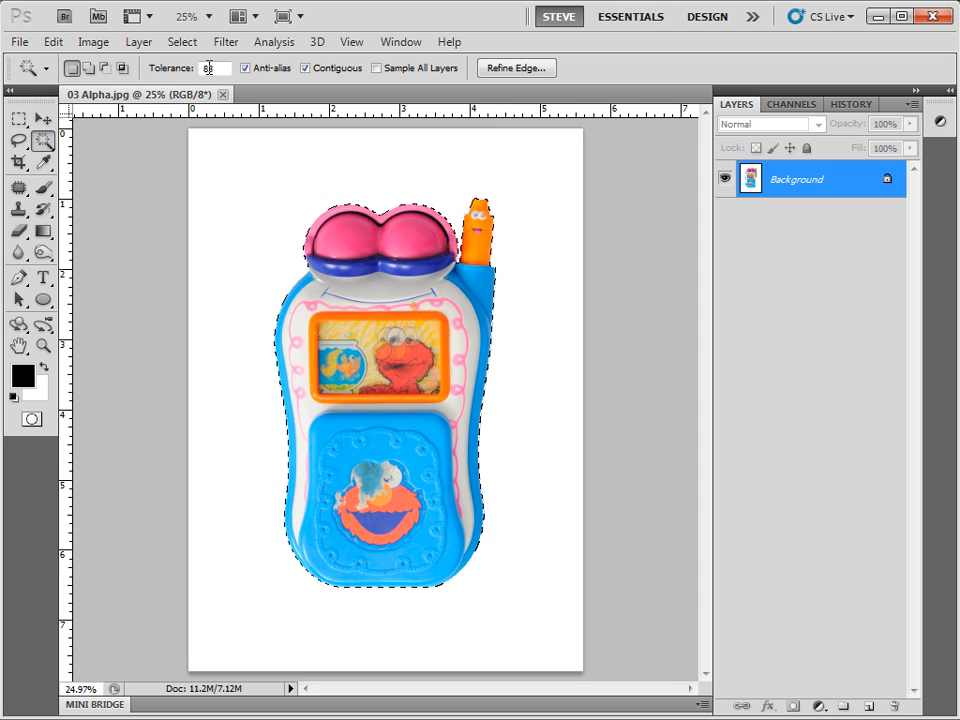
Step: Save the phone selection as a new channel named Phone in 03 Alpha.jpg and show the document's channels
{"action": "left_click", "coordinate": [182, 42]}
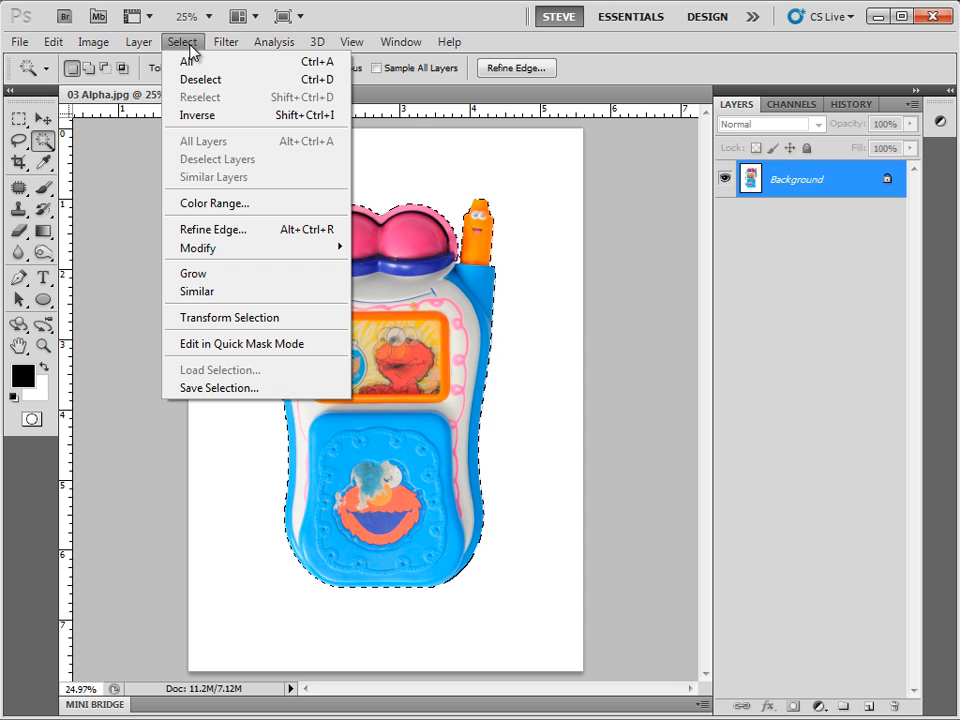
{"action": "left_click", "coordinate": [203, 390]}
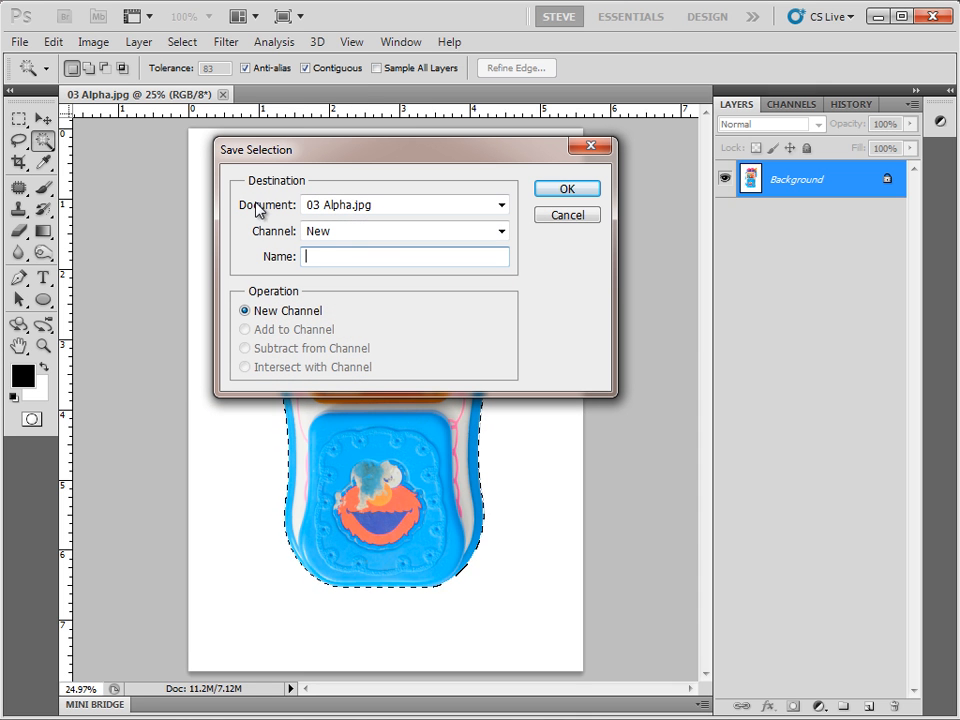
{"action": "left_click", "coordinate": [386, 237]}
{"action": "left_click", "coordinate": [384, 237]}
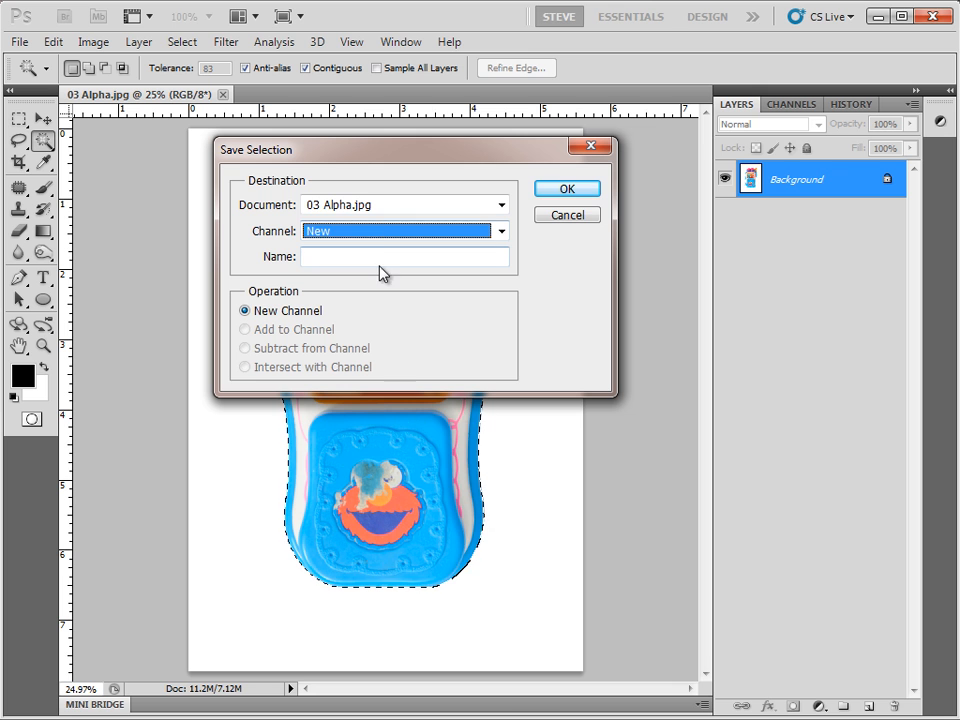
{"action": "left_click", "coordinate": [380, 259]}
{"action": "type", "text": "Phone"}
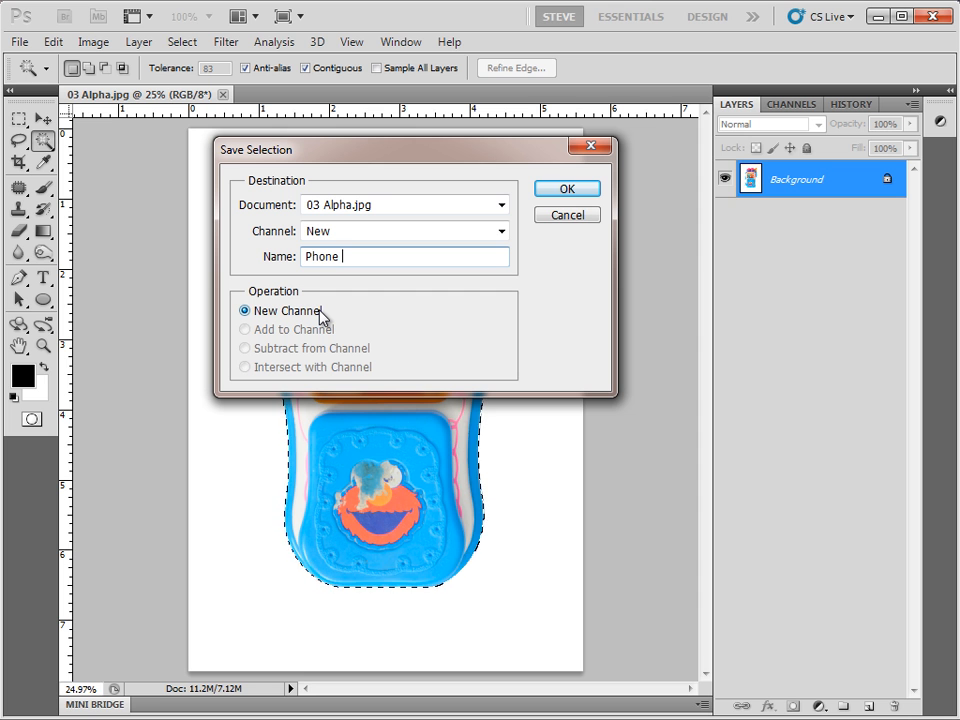
{"action": "left_click", "coordinate": [576, 192]}
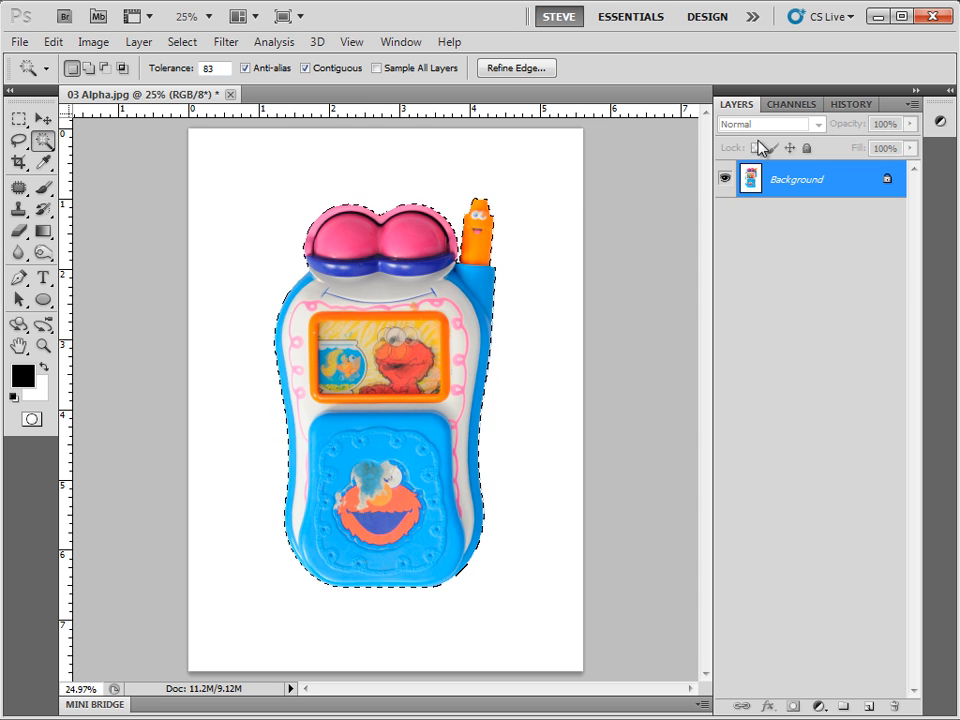
{"action": "left_click", "coordinate": [790, 105]}
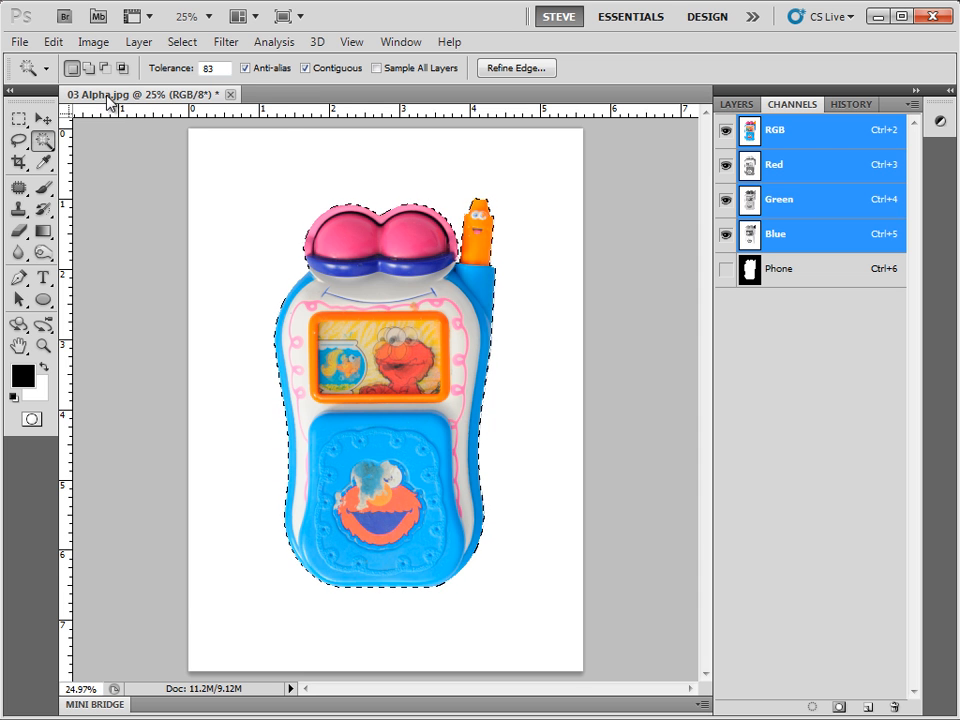
Step: Save the image in Photoshop format as 03 Alpha.psd with Alpha Channels included, in the Lesson 12 folder
{"action": "left_click", "coordinate": [18, 42]}
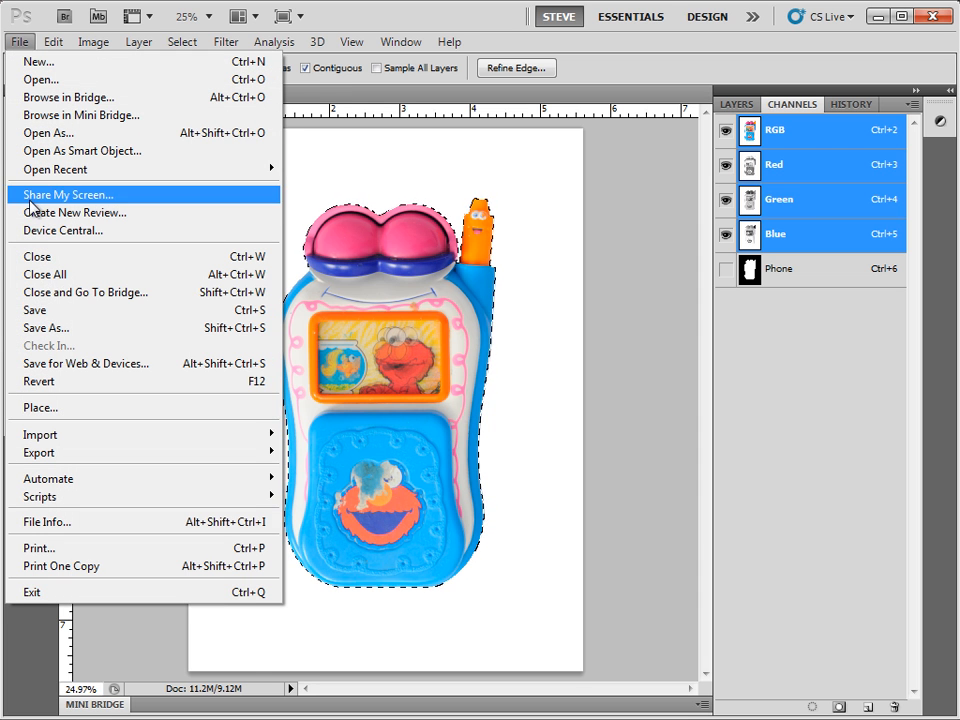
{"action": "left_click", "coordinate": [33, 317]}
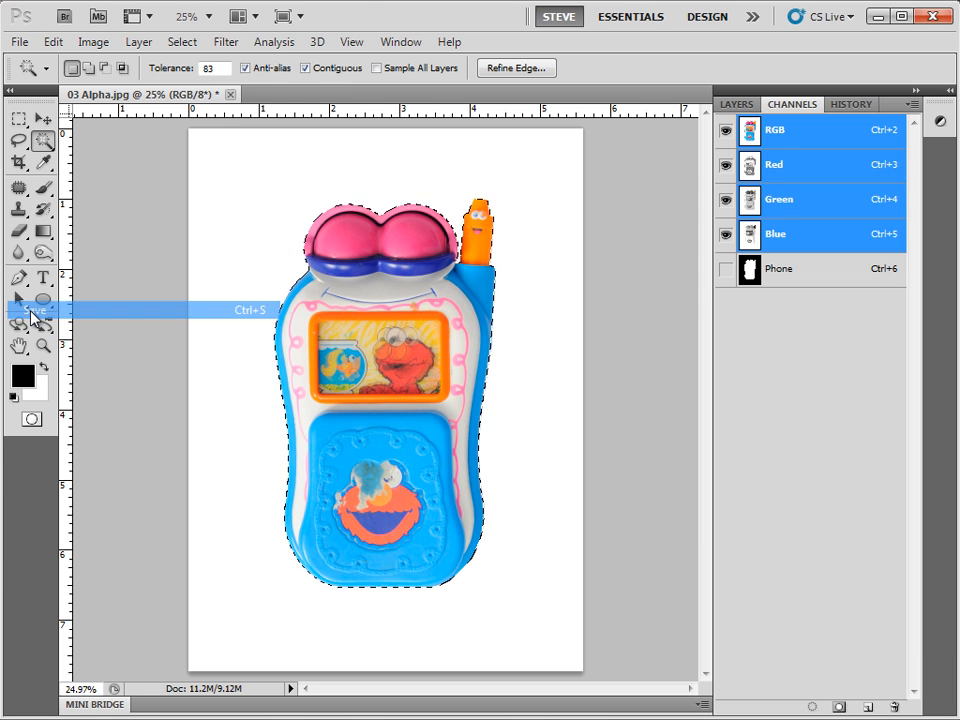
{"action": "left_click_drag", "start_coordinate": [480, 44], "coordinate": [349, 39]}
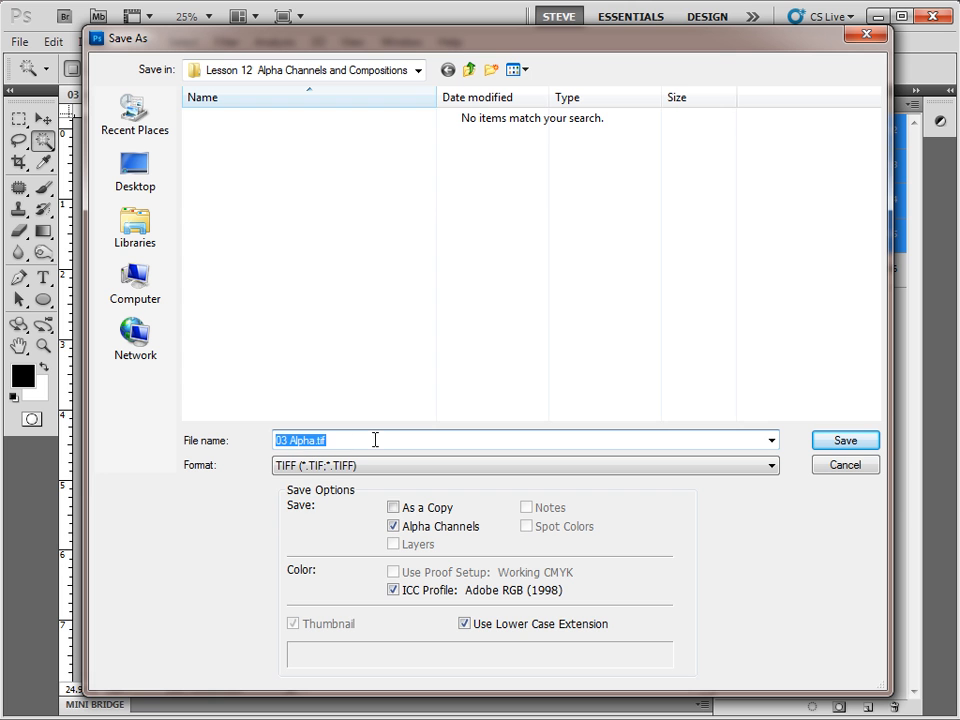
{"action": "left_click", "coordinate": [320, 466]}
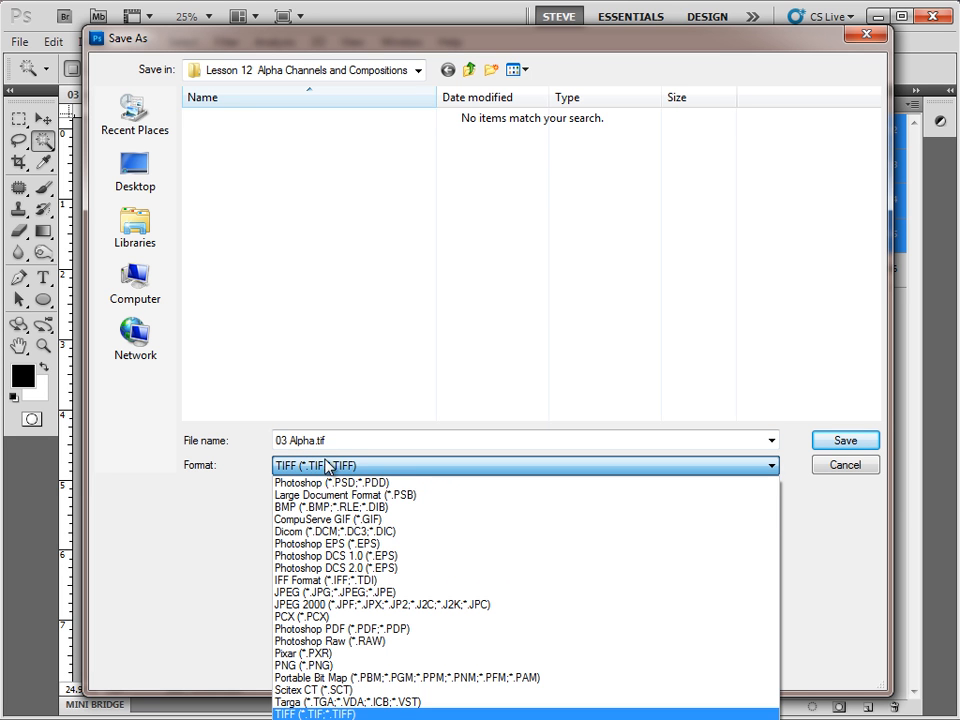
{"action": "left_click", "coordinate": [325, 486]}
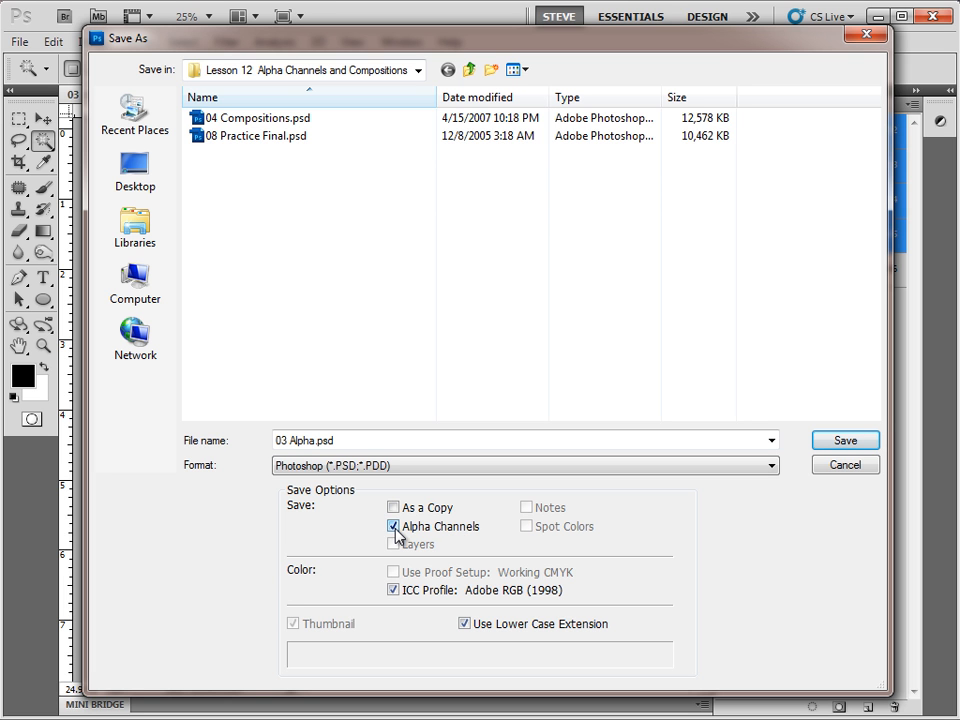
{"action": "left_click", "coordinate": [846, 446]}
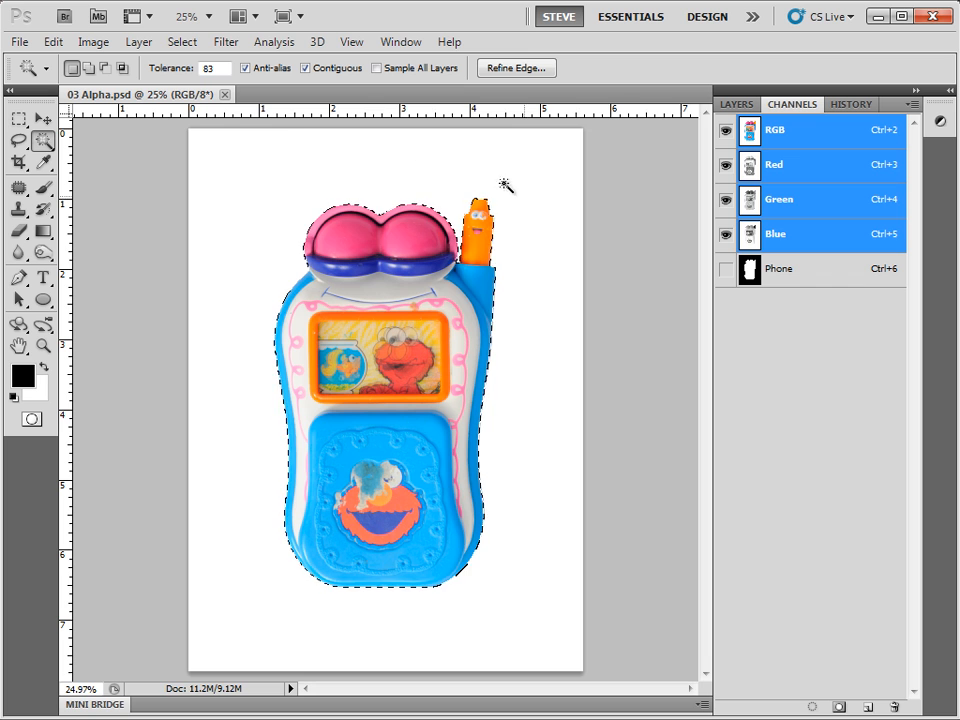
Step: Close the document and reopen 03 Alpha.psd from the recent files
{"action": "left_click", "coordinate": [225, 94]}
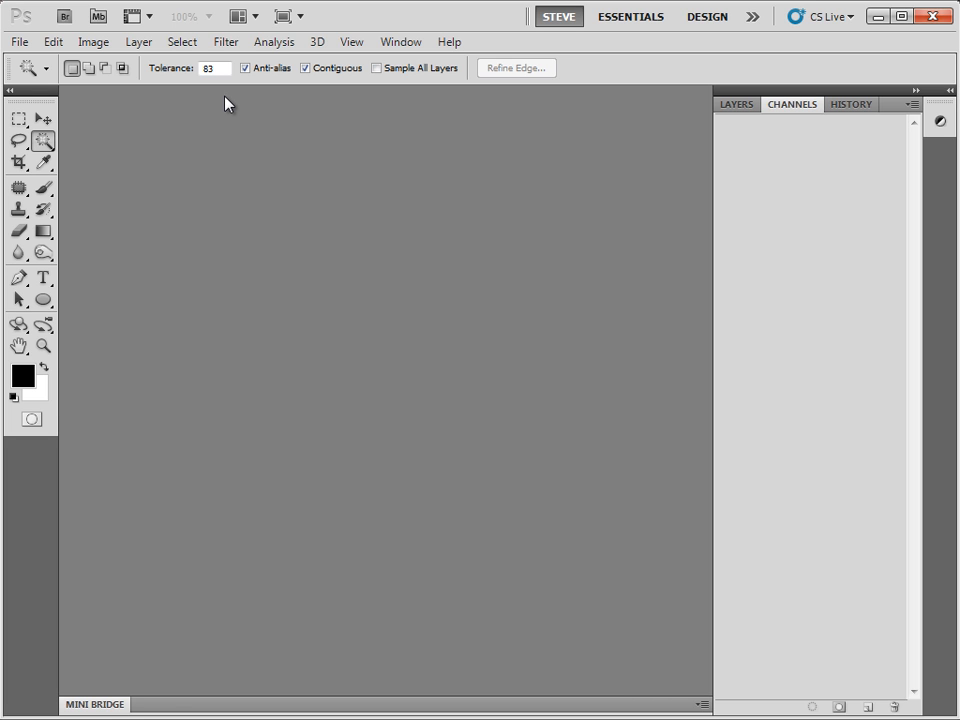
{"action": "left_click", "coordinate": [19, 42]}
{"action": "mouse_move", "coordinate": [77, 176]}
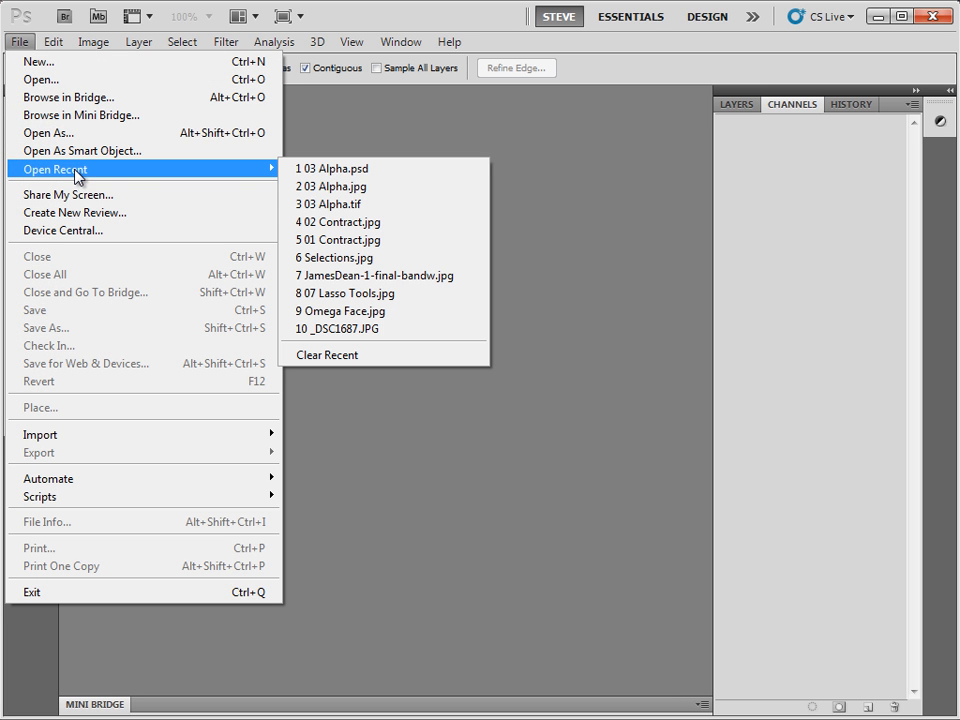
{"action": "left_click", "coordinate": [393, 170]}
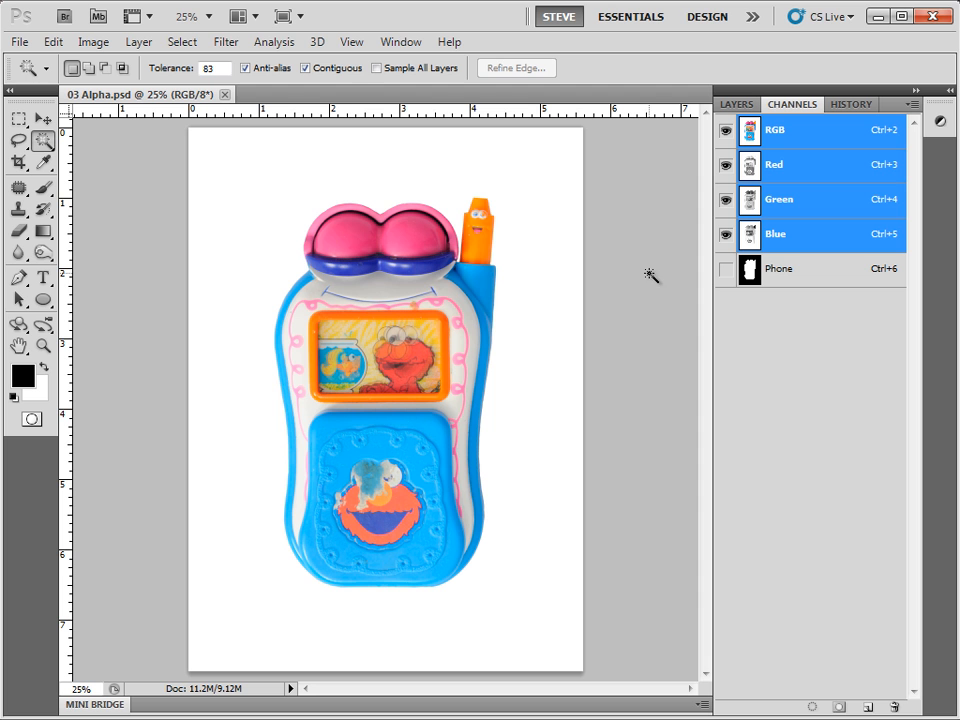
Step: Load the Phone channel of 03 Alpha.psd as a new selection
{"action": "left_click", "coordinate": [181, 43]}
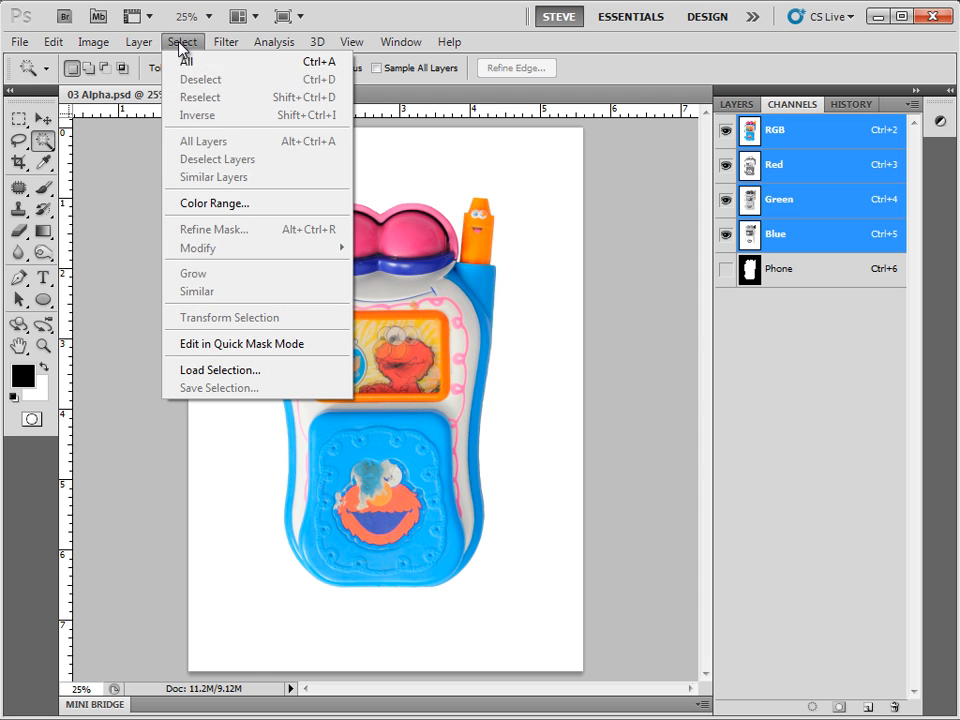
{"action": "left_click", "coordinate": [226, 376]}
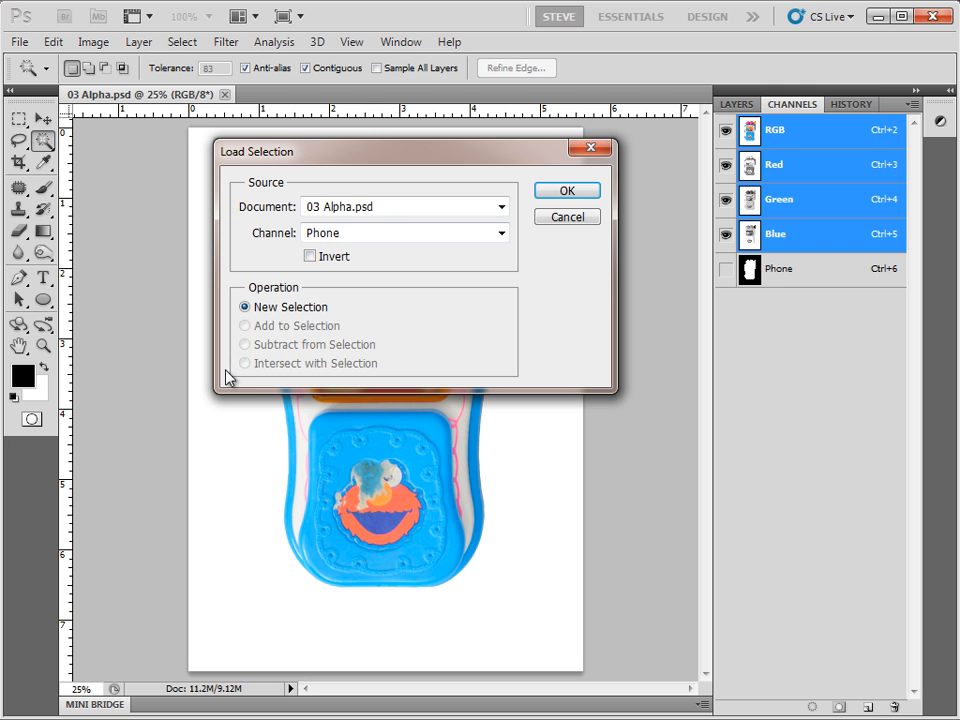
{"action": "left_click", "coordinate": [359, 237]}
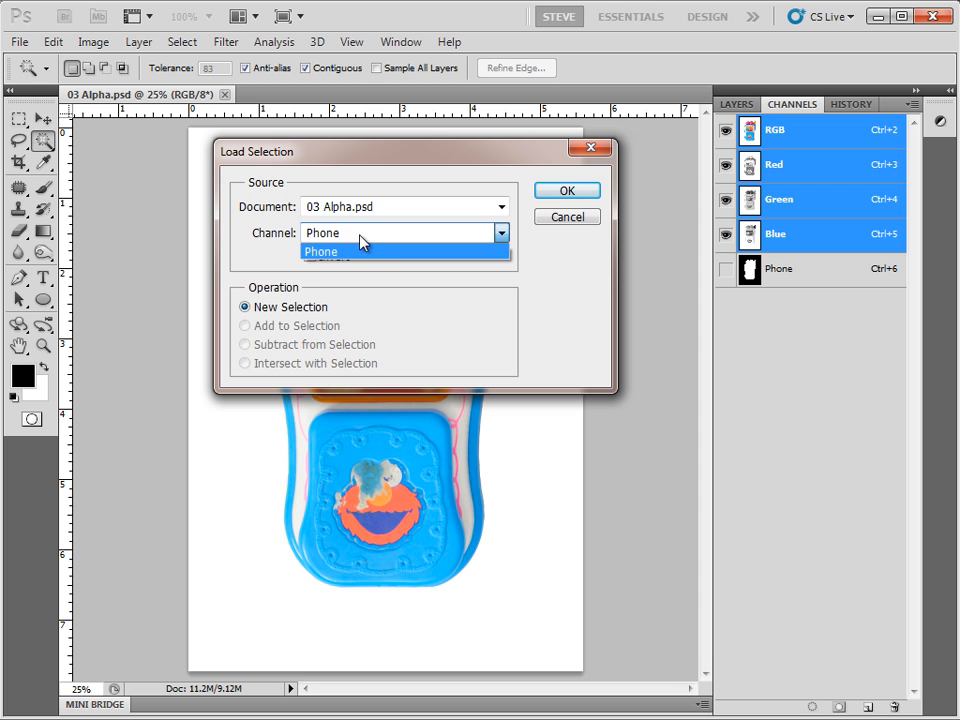
{"action": "left_click", "coordinate": [360, 245]}
{"action": "left_click", "coordinate": [567, 193]}
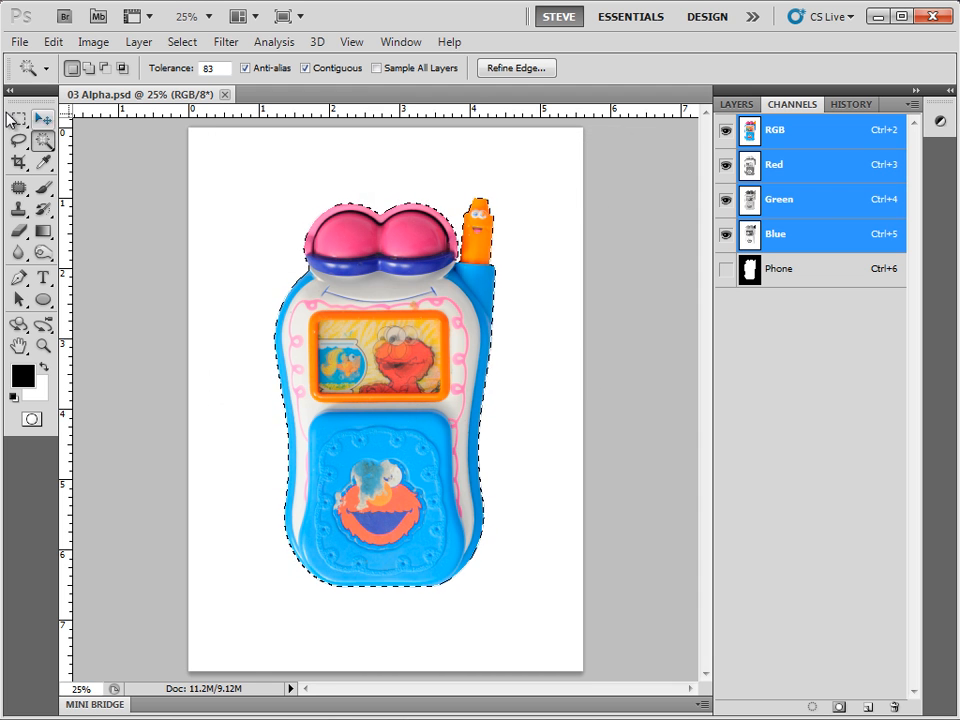
Step: Try moving the selected phone up and to the right on the page, and undo the move
{"action": "left_click", "coordinate": [43, 121]}
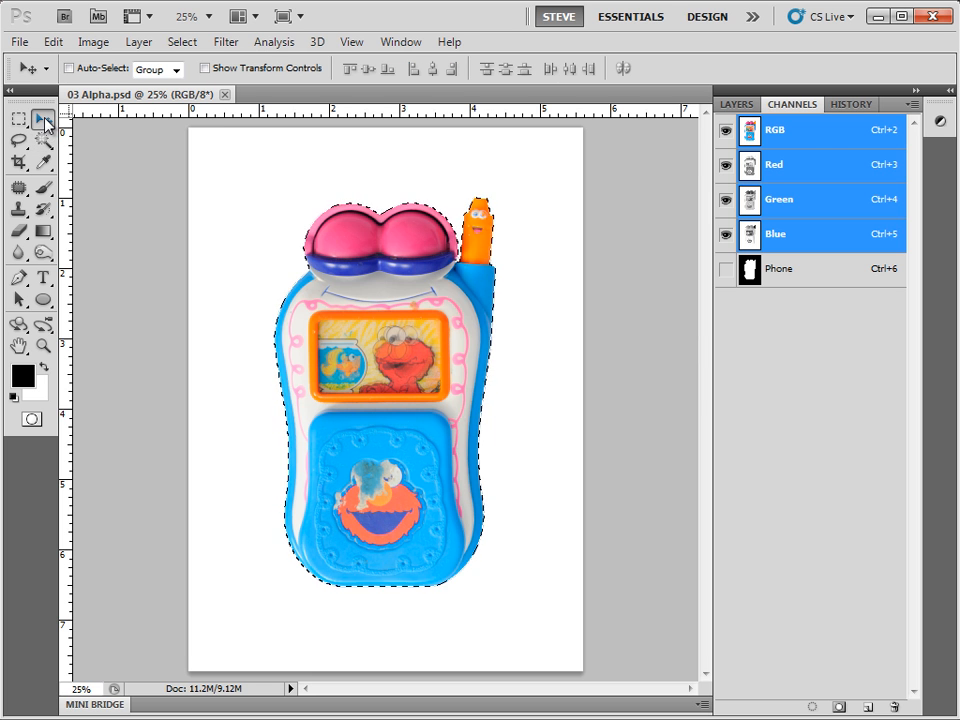
{"action": "left_click_drag", "start_coordinate": [412, 328], "coordinate": [436, 274]}
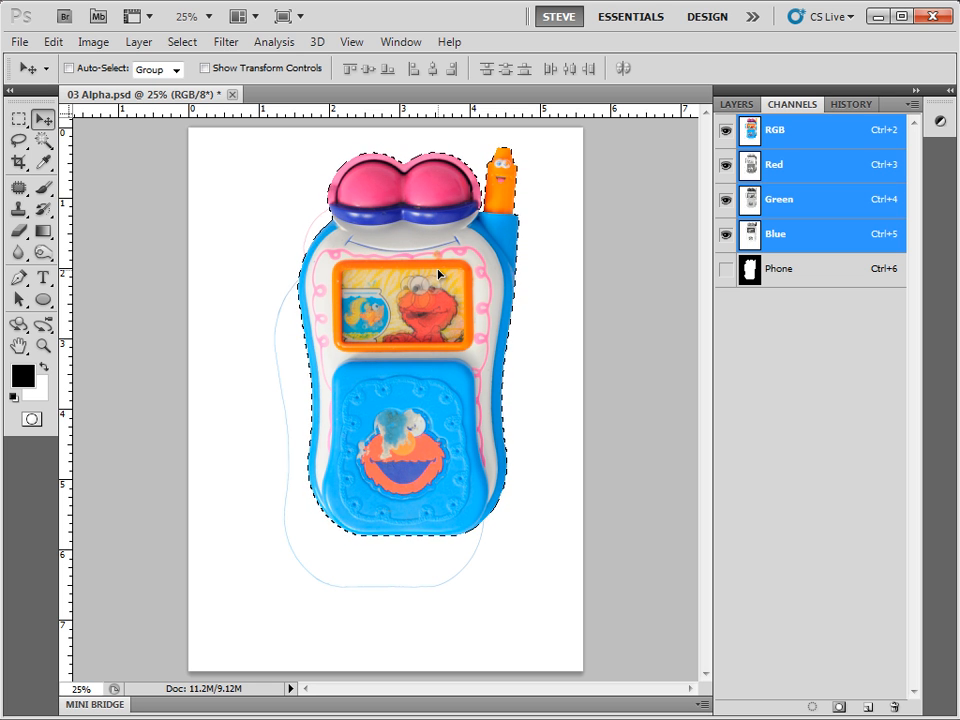
{"action": "key", "text": "ctrl+z"}
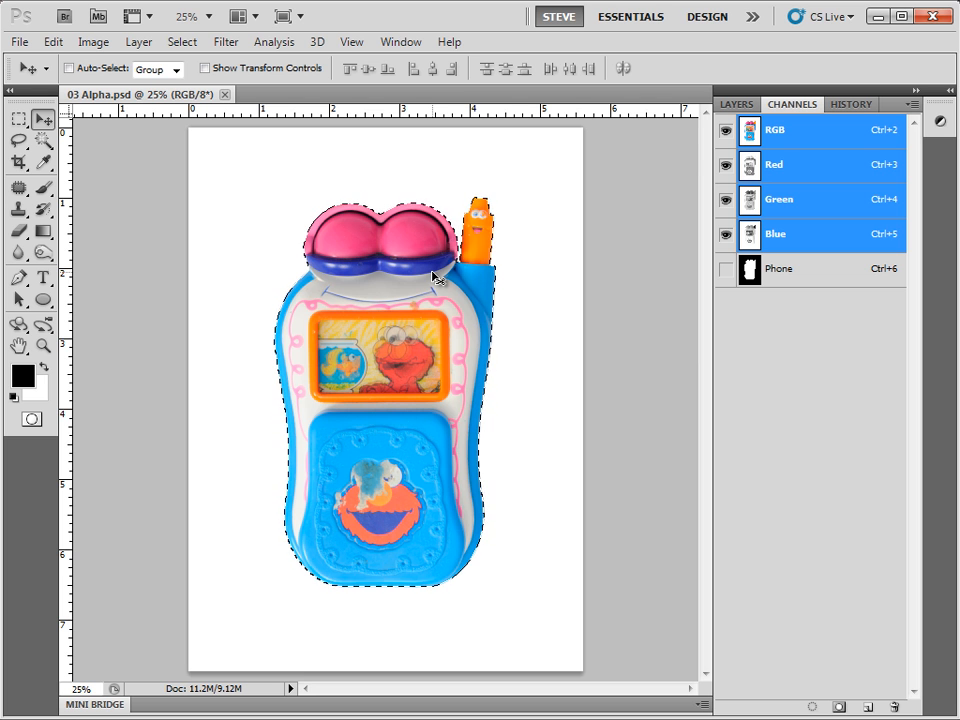
Step: Clear the phone selection and select the toy's orange-framed picture screen with the Quick Selection Tool
{"action": "key", "text": "ctrl+d"}
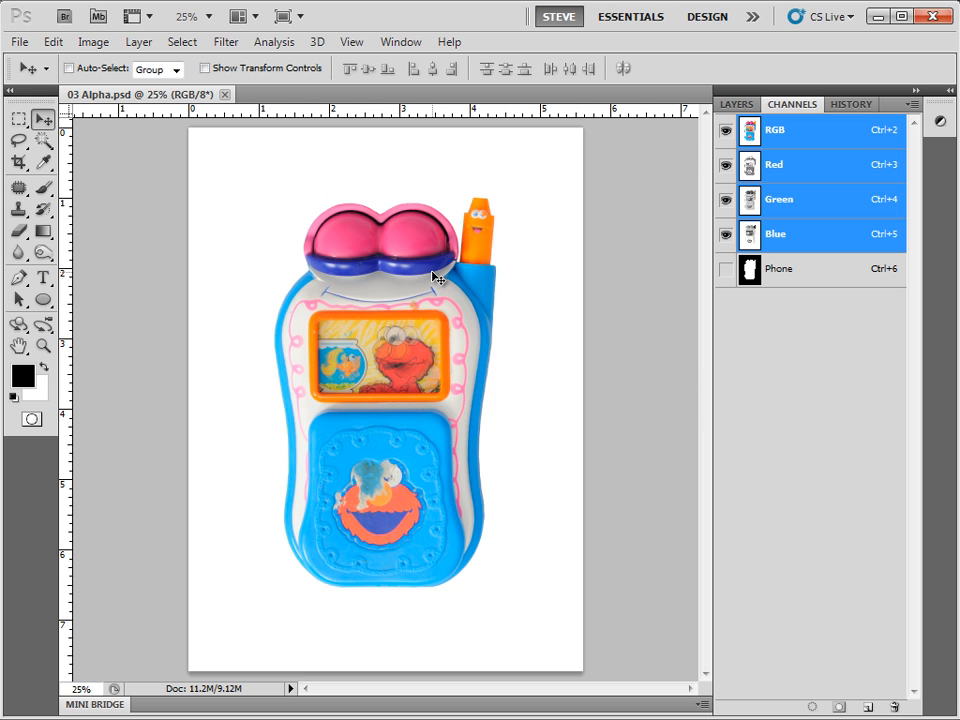
{"action": "left_click", "coordinate": [43, 140]}
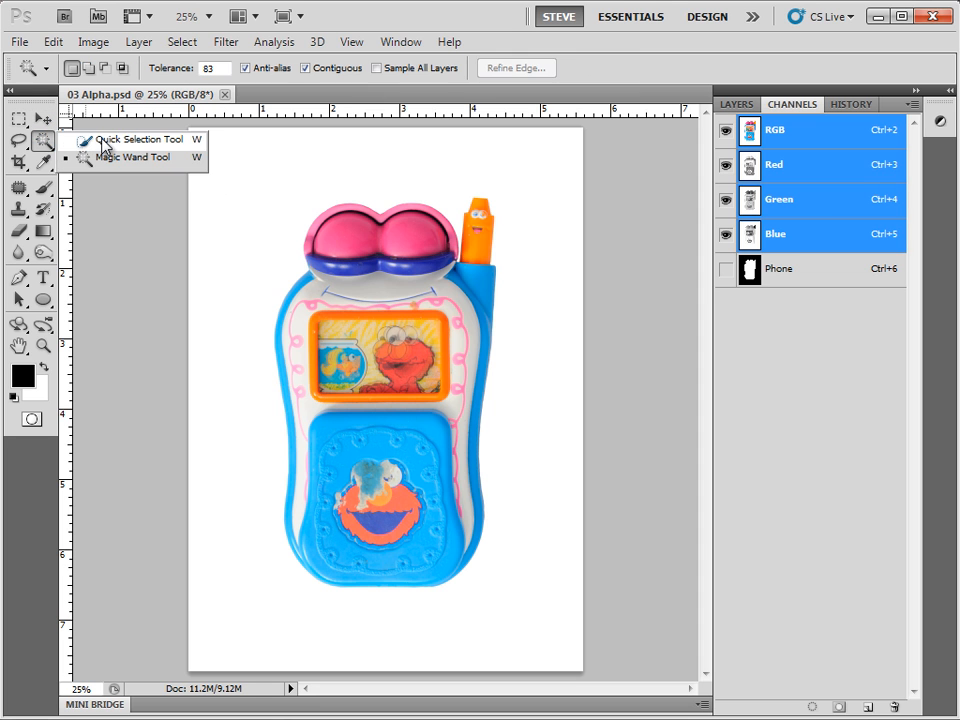
{"action": "left_click", "coordinate": [102, 141]}
{"action": "mouse_move", "coordinate": [331, 319]}
{"action": "left_mouse_down"}
{"action": "mouse_move", "coordinate": [419, 330]}
{"action": "mouse_move", "coordinate": [438, 346]}
{"action": "mouse_move", "coordinate": [434, 376]}
{"action": "mouse_move", "coordinate": [345, 353]}
{"action": "left_mouse_up"}
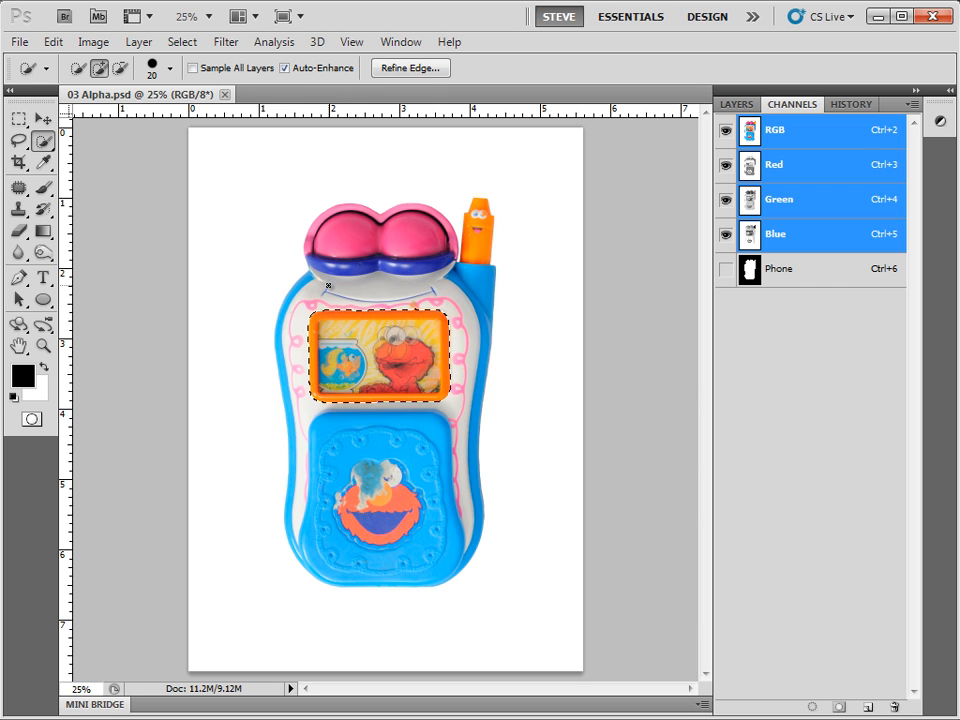
Step: Contract the picture screen selection and feather it with a radius of 0.5 pixels
{"action": "left_click", "coordinate": [170, 44]}
{"action": "mouse_move", "coordinate": [232, 248]}
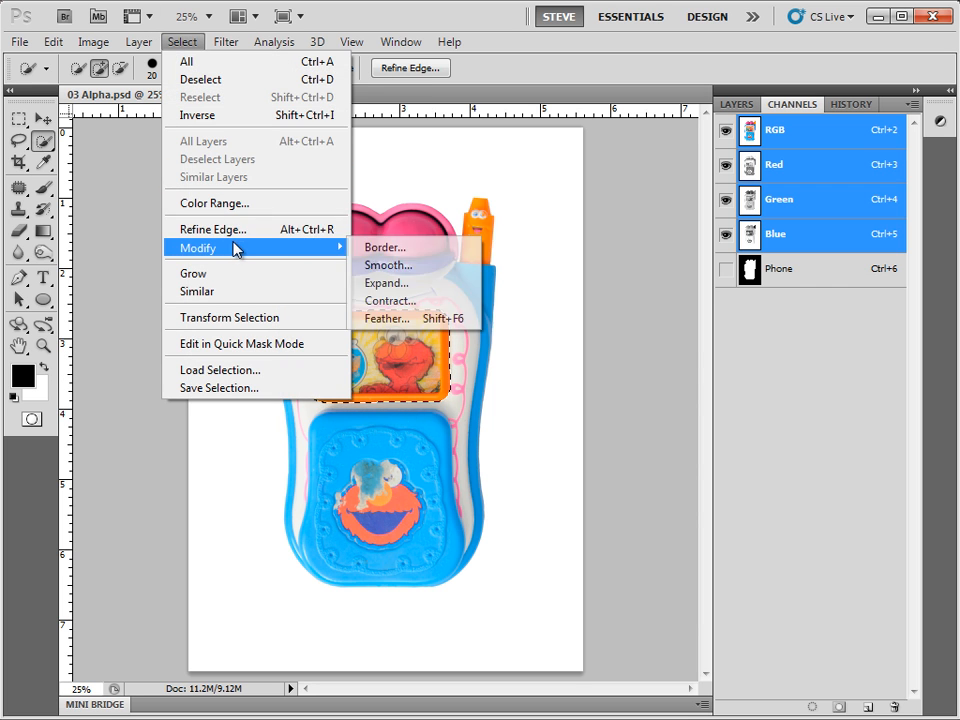
{"action": "left_click", "coordinate": [386, 300]}
{"action": "left_click", "coordinate": [494, 238]}
{"action": "left_click", "coordinate": [182, 41]}
{"action": "mouse_move", "coordinate": [230, 253]}
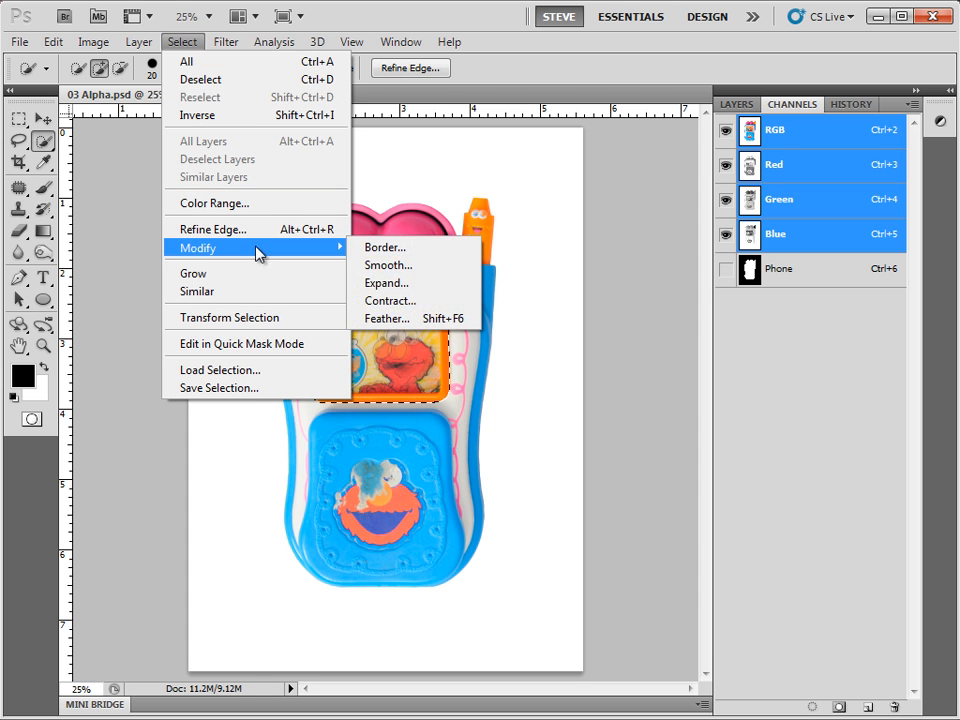
{"action": "left_click", "coordinate": [405, 318]}
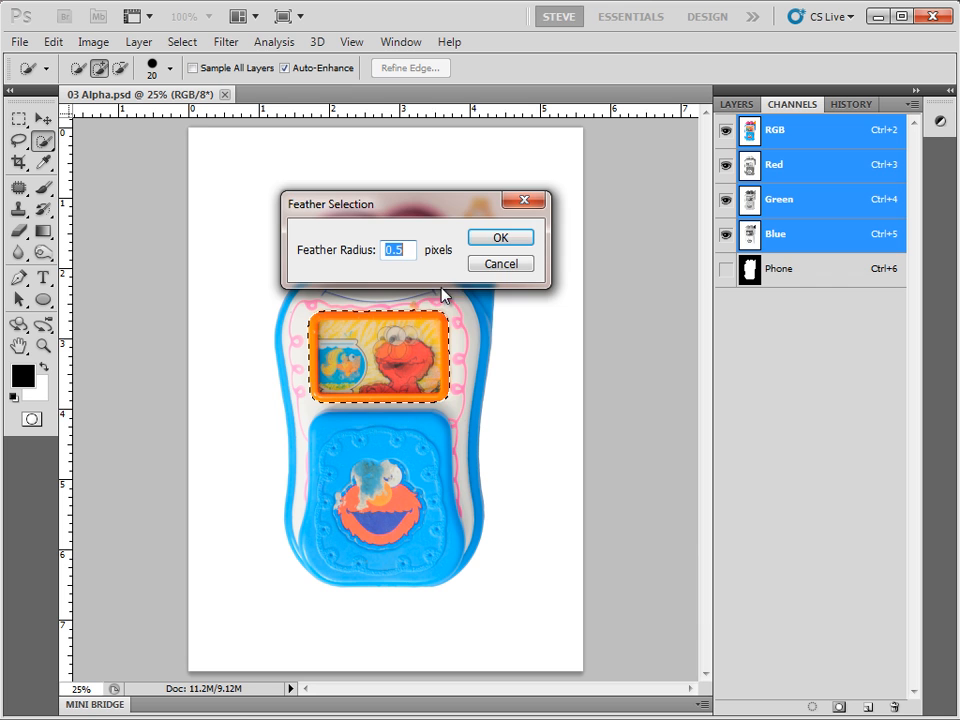
{"action": "left_click", "coordinate": [501, 238]}
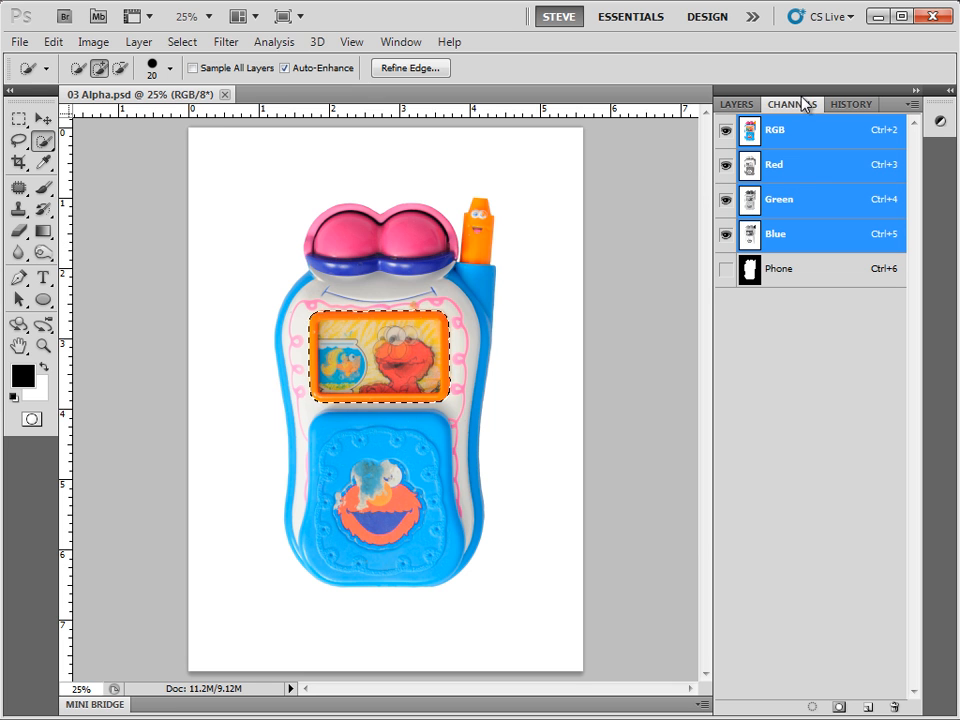
Step: Save the picture screen selection as a new alpha channel named Screen
{"action": "left_click", "coordinate": [838, 708]}
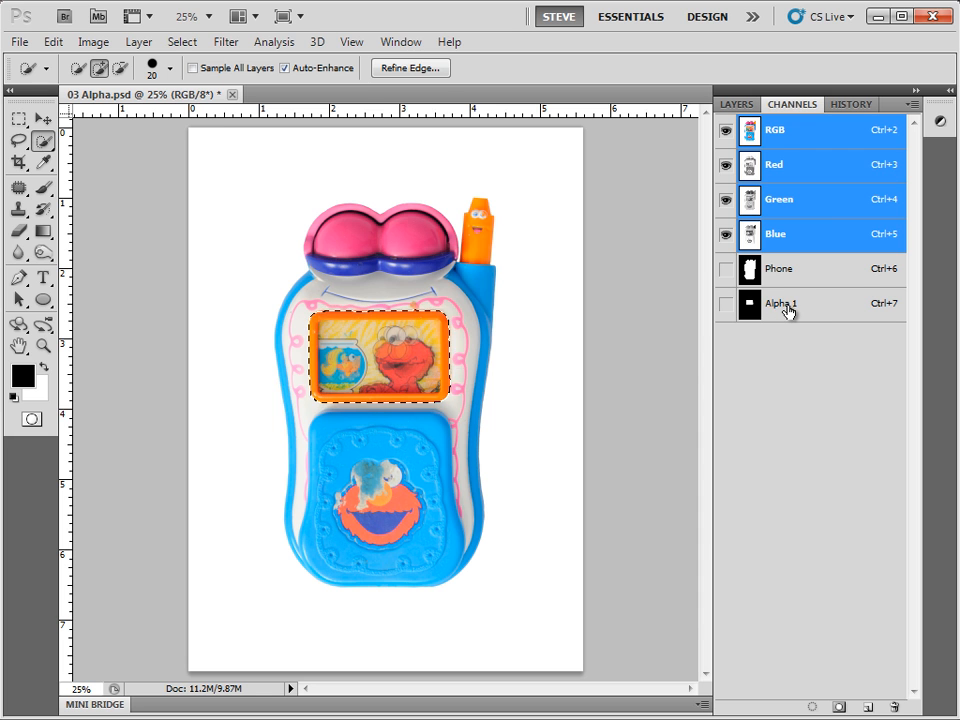
{"action": "key", "text": "ctrl+z"}
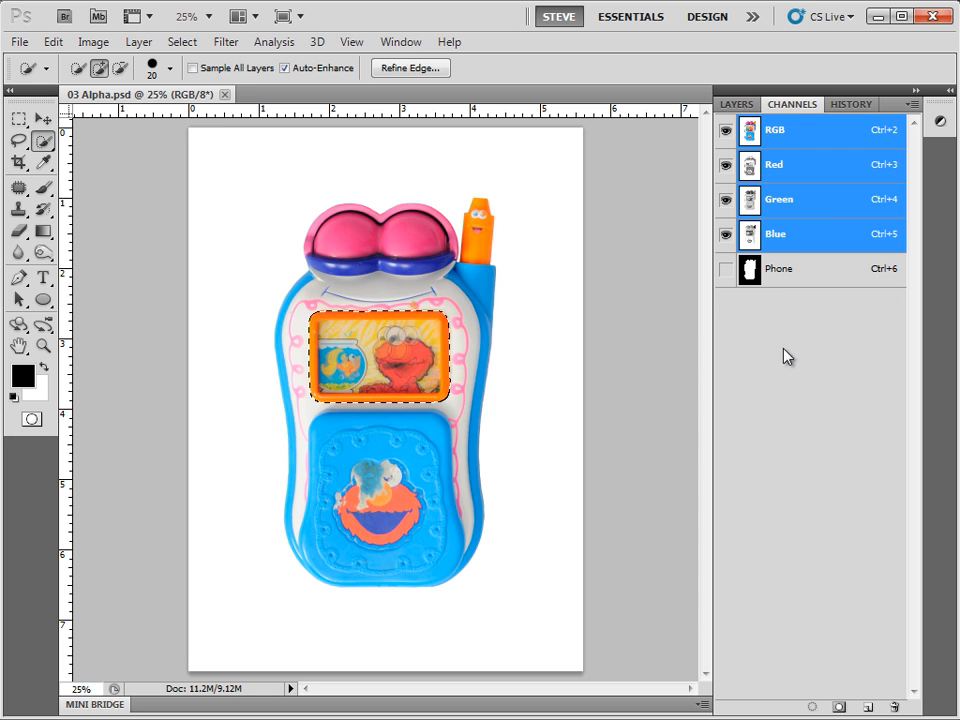
{"action": "left_click", "coordinate": [838, 708], "text": "alt"}
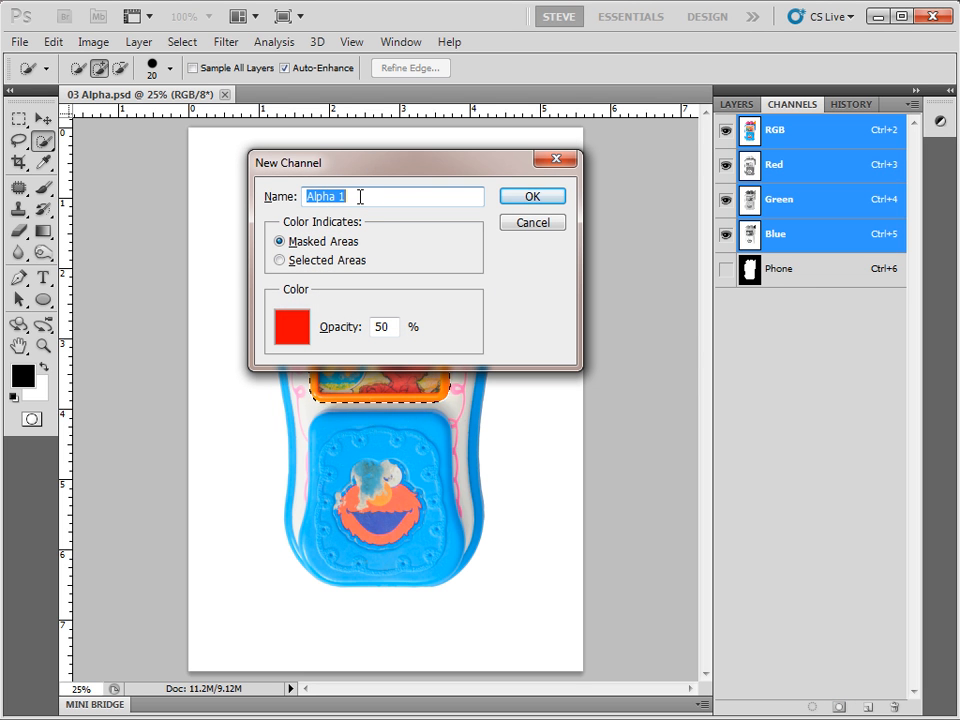
{"action": "type", "text": "Screen"}
{"action": "left_click_drag", "start_coordinate": [361, 165], "coordinate": [501, 104]}
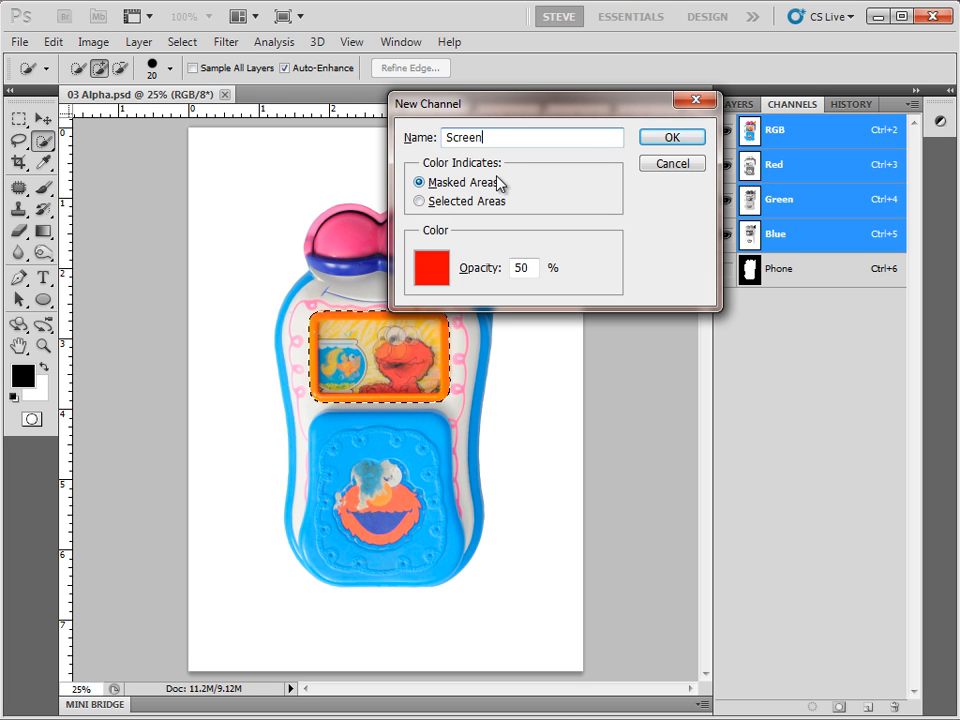
{"action": "left_click", "coordinate": [668, 137]}
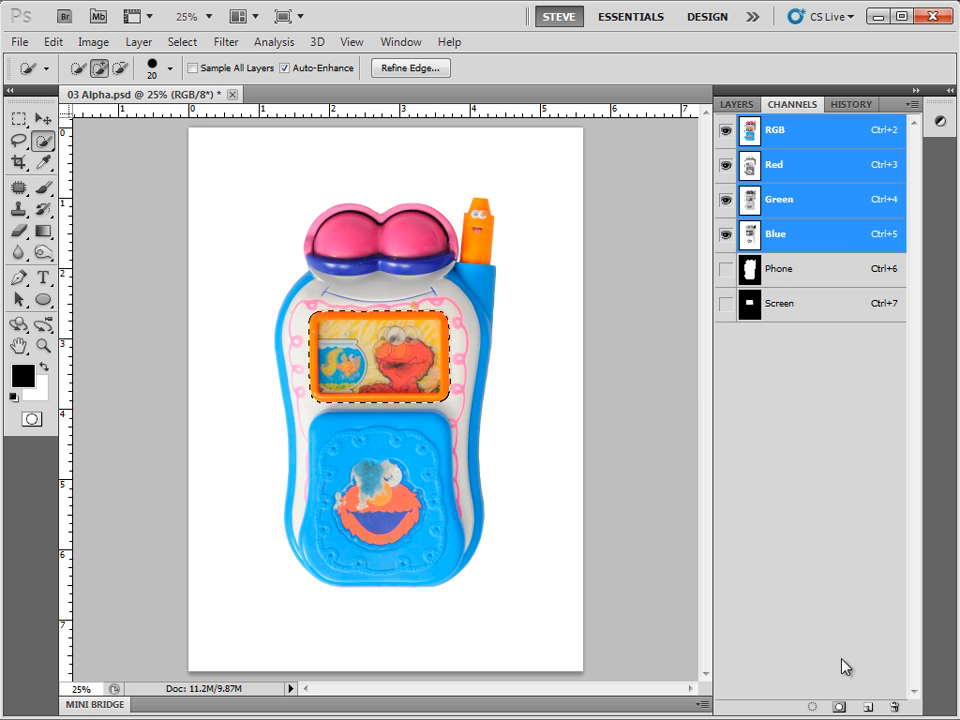
Step: Try saving the same selection as another alpha channel whose color indicates selected areas, and delete that channel
{"action": "left_click", "coordinate": [840, 708], "text": "alt"}
{"action": "left_click", "coordinate": [418, 202]}
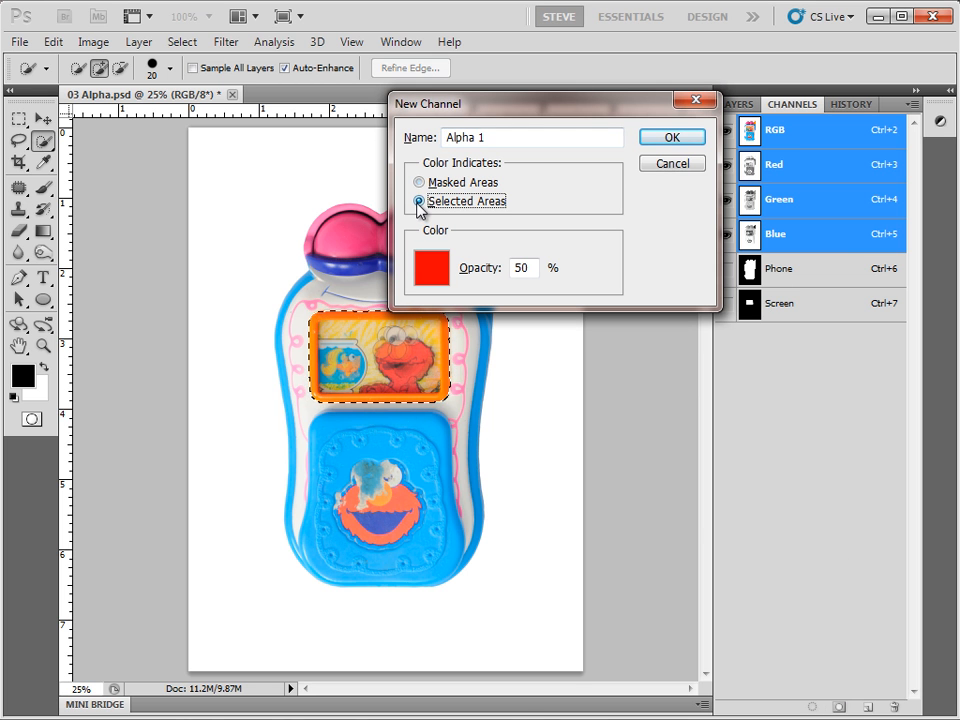
{"action": "left_click", "coordinate": [658, 141]}
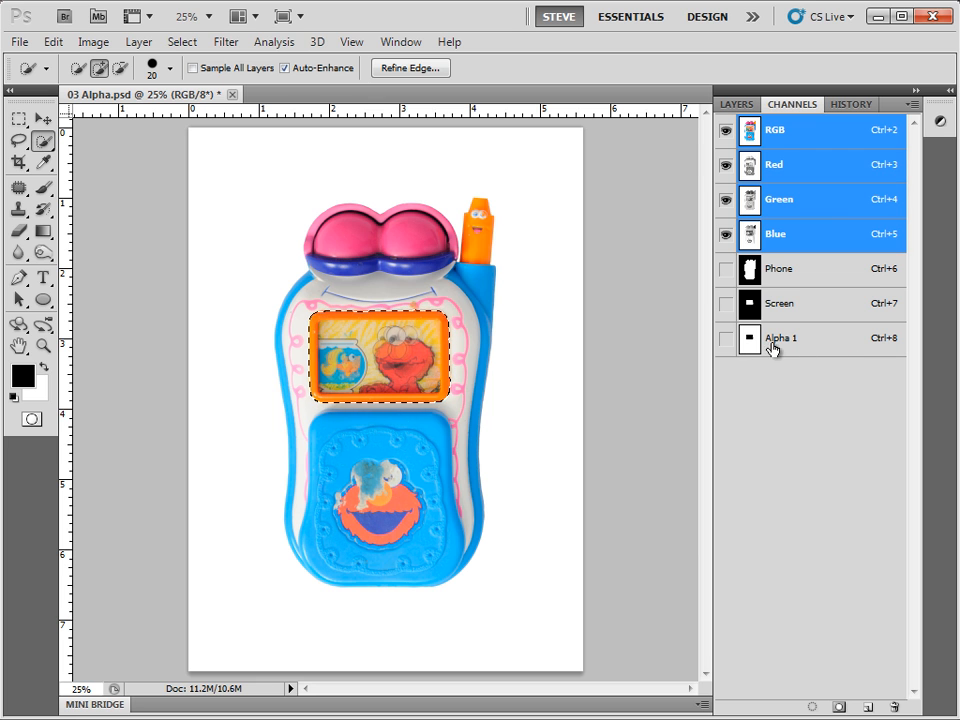
{"action": "left_click_drag", "start_coordinate": [814, 336], "coordinate": [896, 707]}
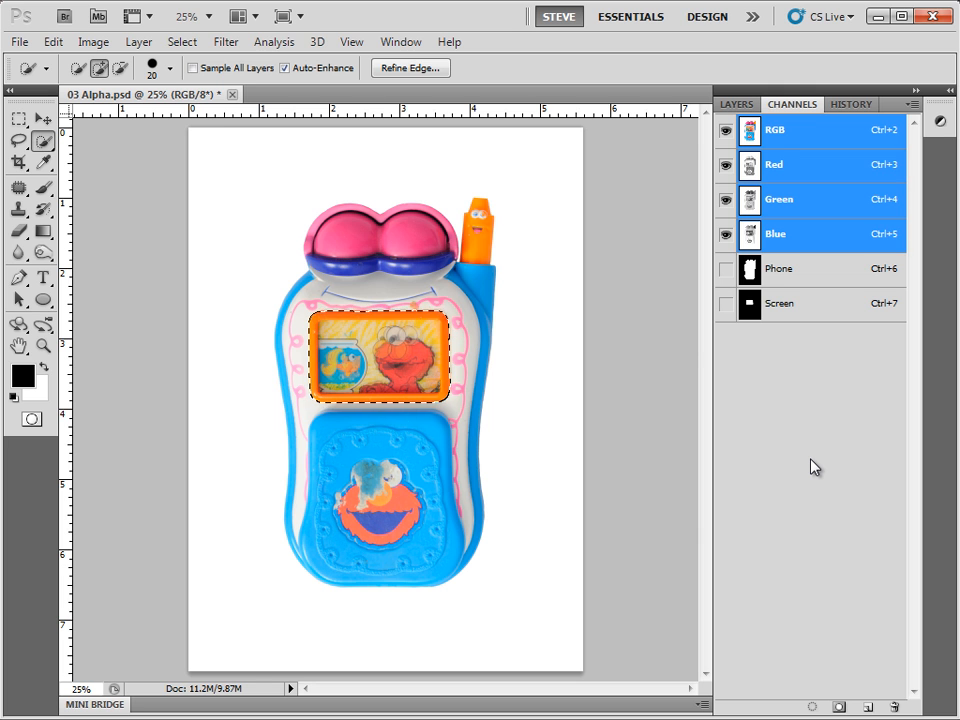
Step: Replace the current selection with the toy's orange antenna using the Quick Selection Tool, and contract the new selection
{"action": "key", "text": "ctrl+d"}
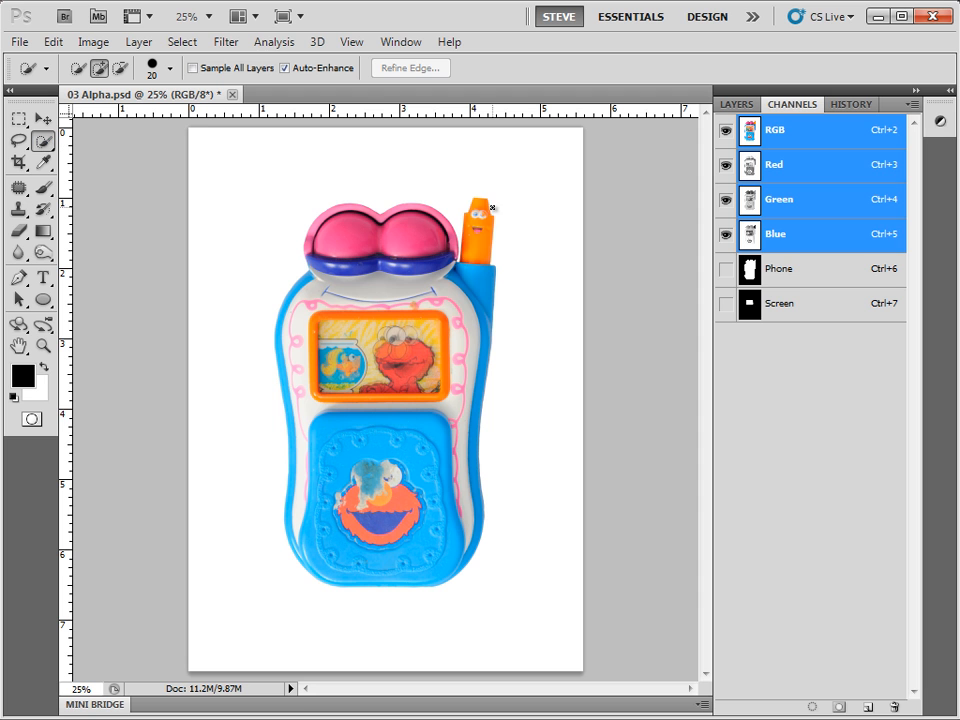
{"action": "mouse_move", "coordinate": [478, 205]}
{"action": "left_mouse_down"}
{"action": "mouse_move", "coordinate": [479, 245]}
{"action": "mouse_move", "coordinate": [478, 225]}
{"action": "left_mouse_up"}
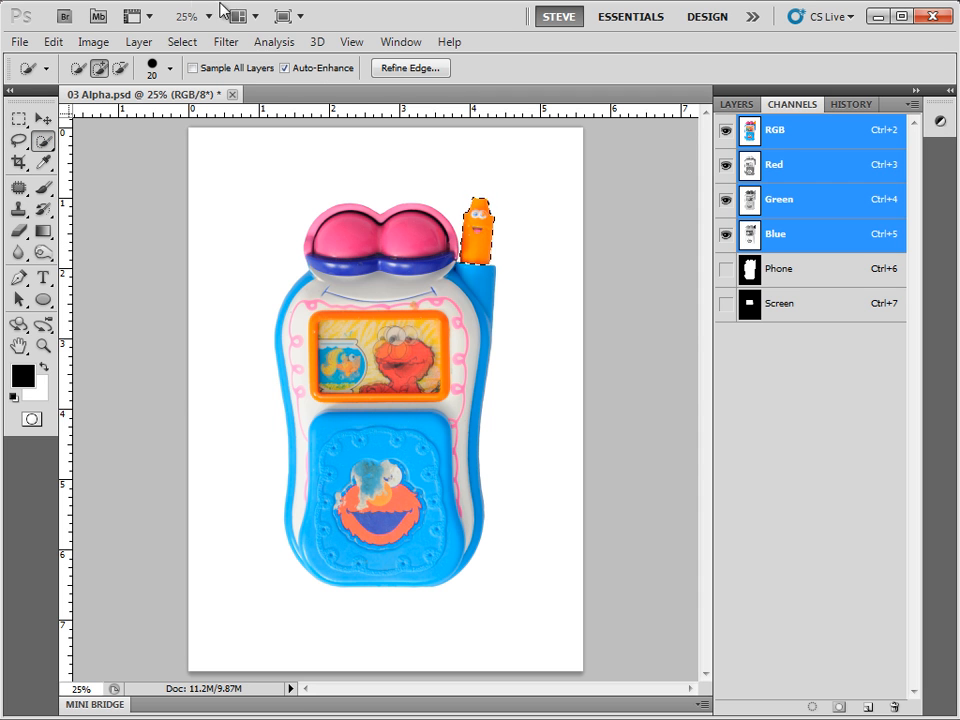
{"action": "left_click", "coordinate": [166, 43]}
{"action": "mouse_move", "coordinate": [220, 250]}
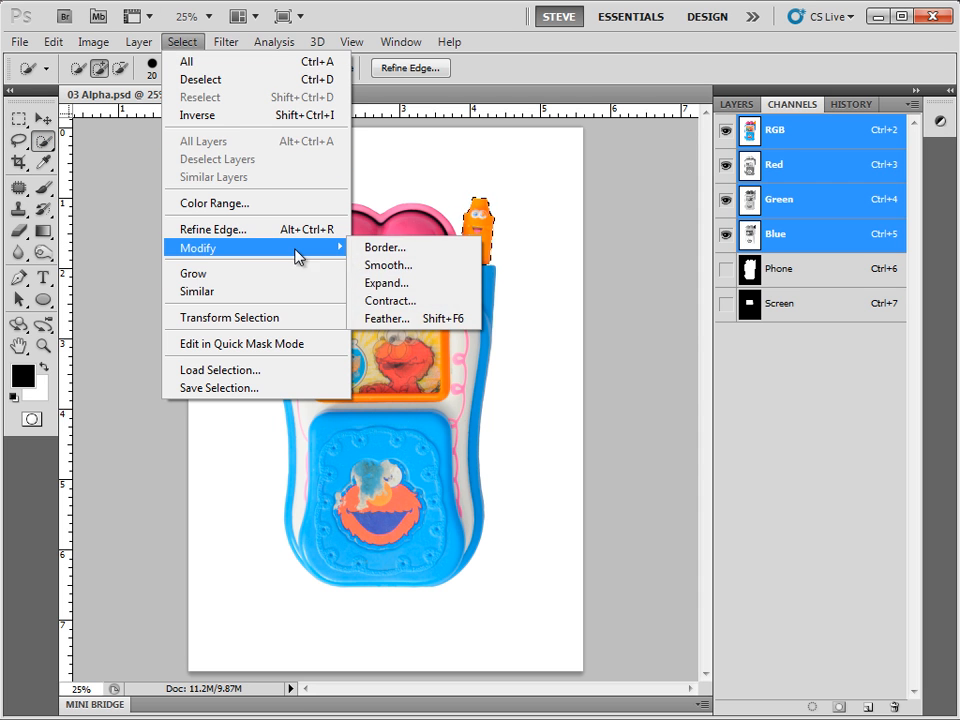
{"action": "left_click", "coordinate": [389, 301]}
{"action": "left_click", "coordinate": [493, 241]}
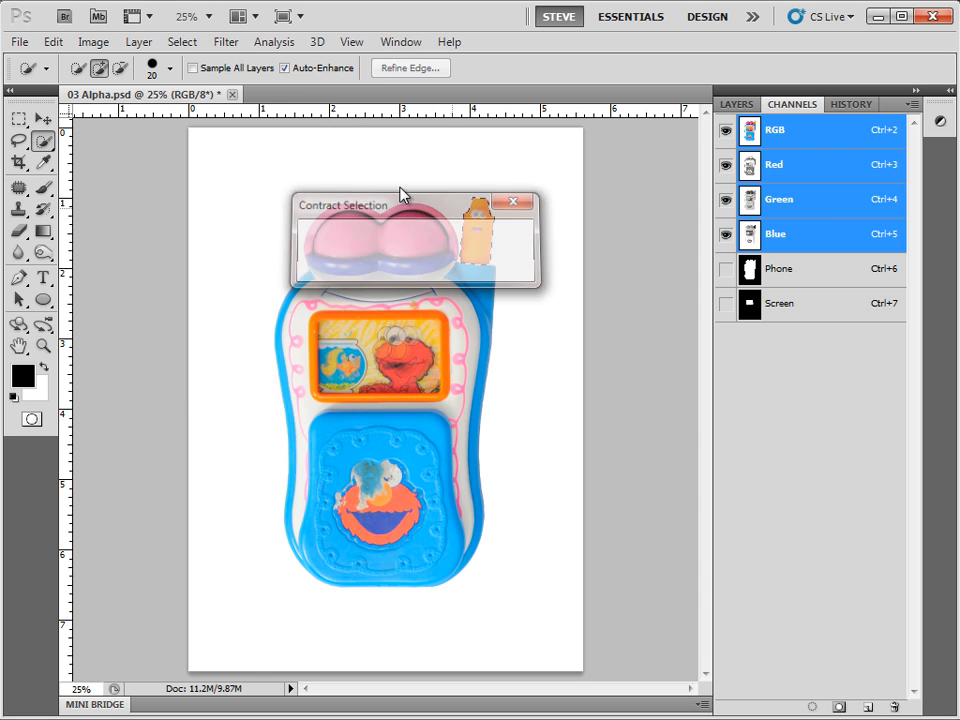
Step: Feather the antenna selection with a radius of 0.5 pixels
{"action": "left_click", "coordinate": [176, 46]}
{"action": "mouse_move", "coordinate": [225, 248]}
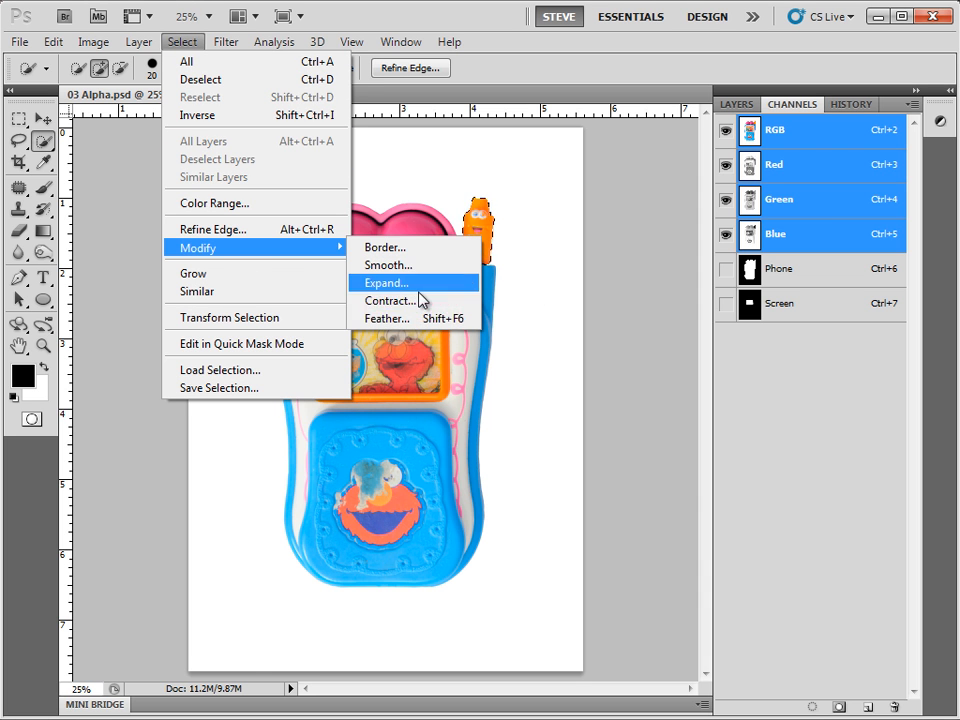
{"action": "left_click", "coordinate": [418, 318]}
{"action": "type", "text": "0.5"}
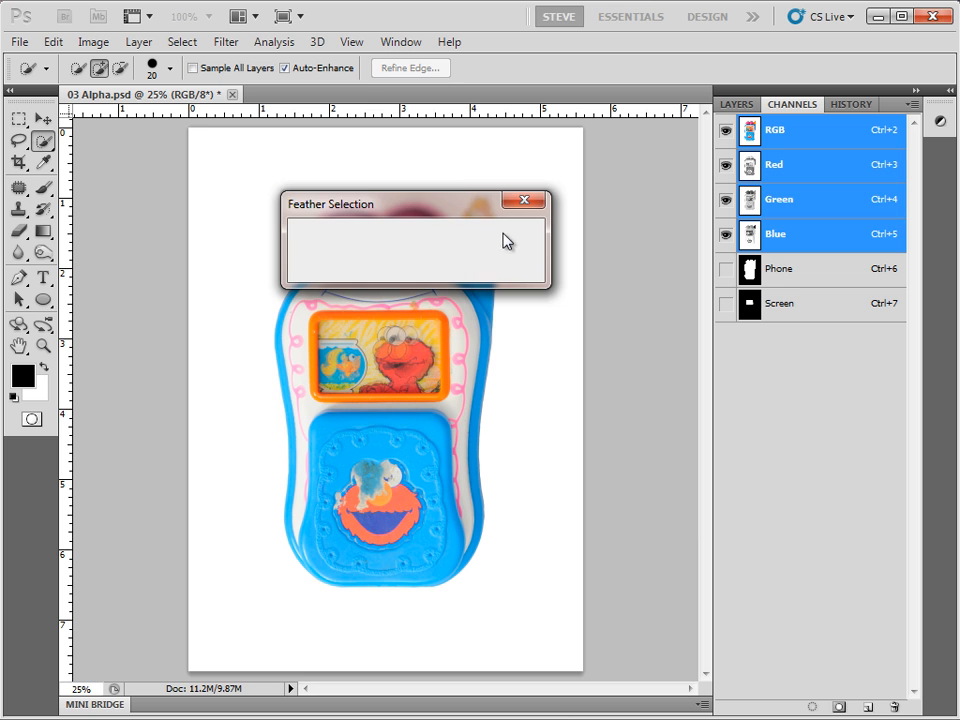
{"action": "left_click", "coordinate": [506, 240]}
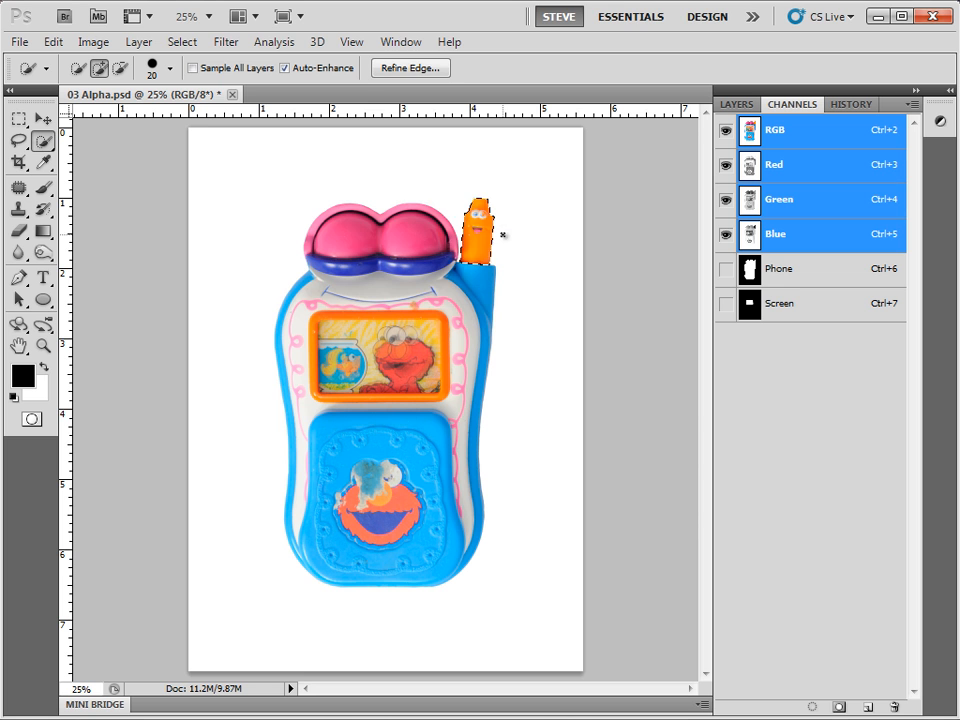
Step: Save the antenna selection as a new alpha channel named Antenna, and clear the selection
{"action": "left_click", "coordinate": [838, 708], "text": "alt"}
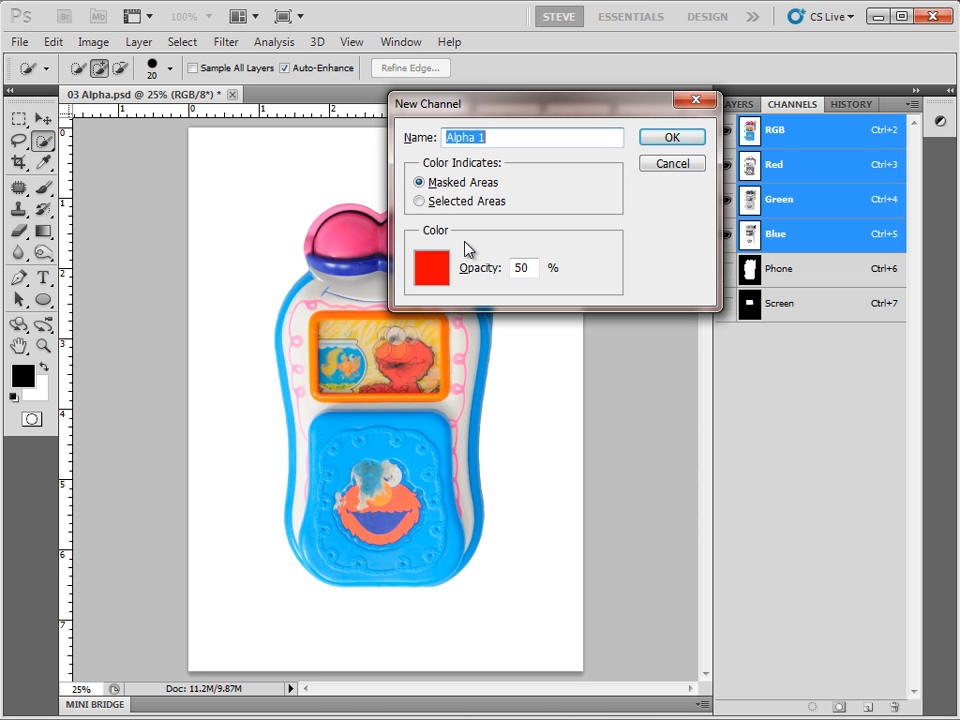
{"action": "type", "text": "Antenna"}
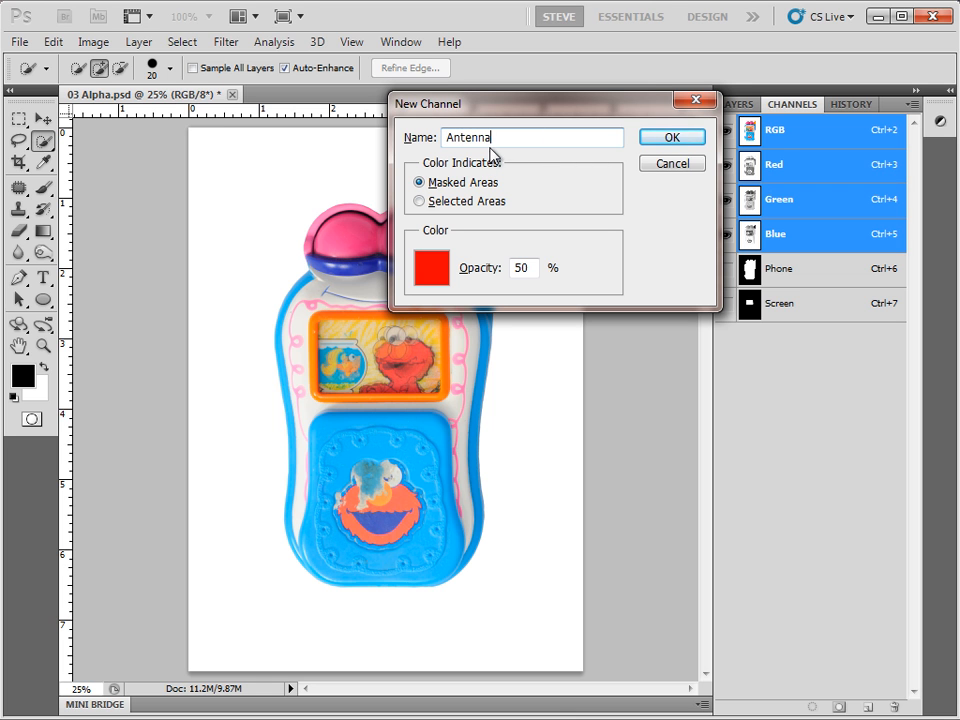
{"action": "left_click", "coordinate": [676, 138]}
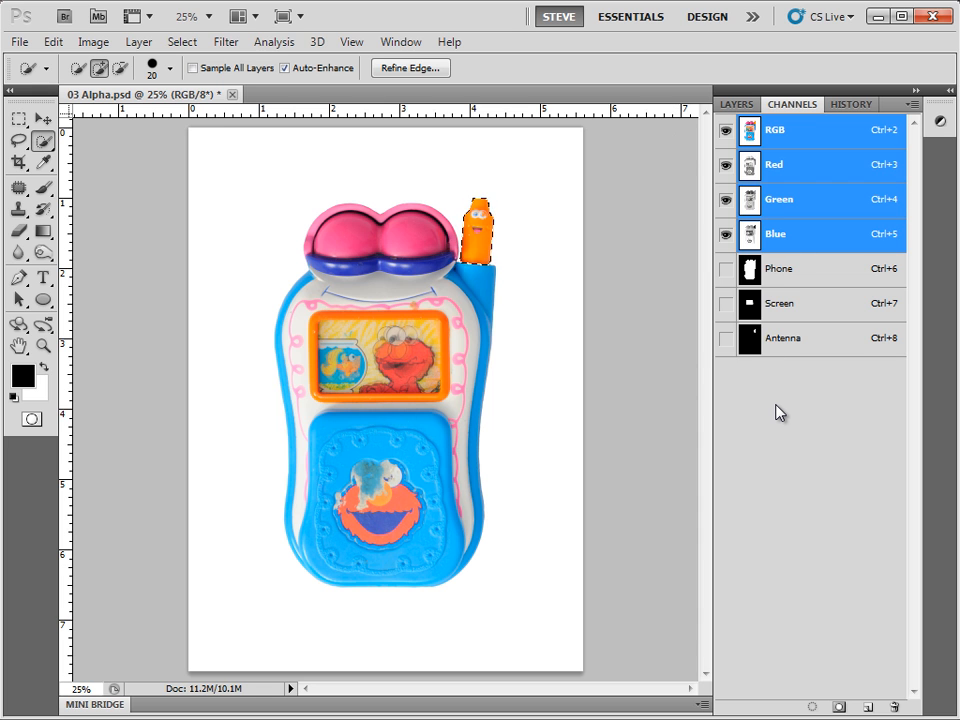
{"action": "key", "text": "ctrl+d"}
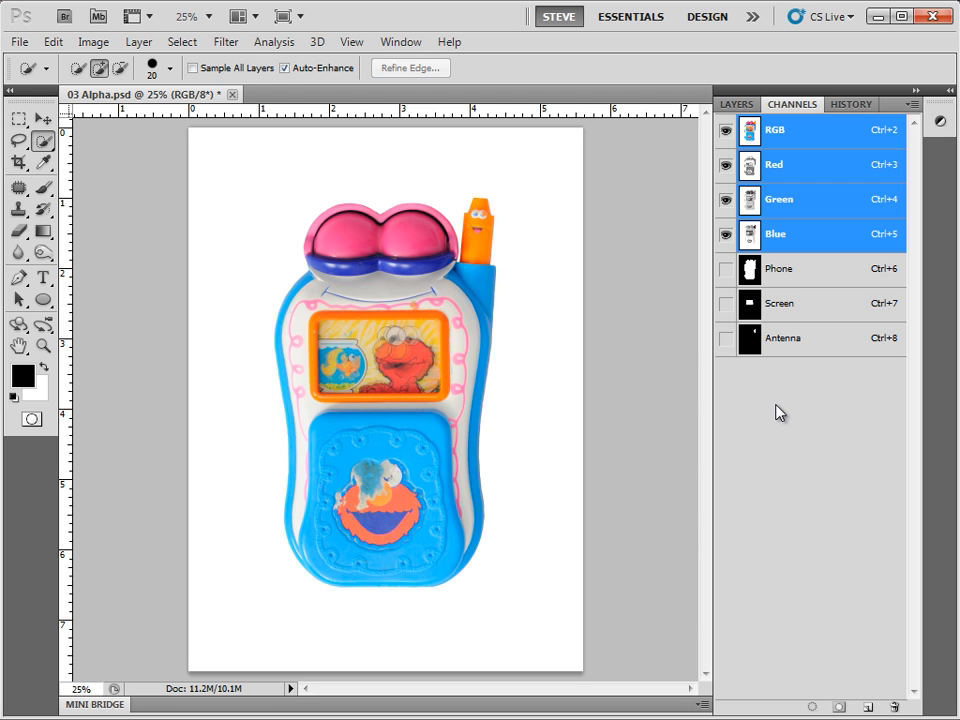
Step: Close 03 Alpha.psd with its changes saved and reopen it from the recent files
{"action": "left_click", "coordinate": [231, 94]}
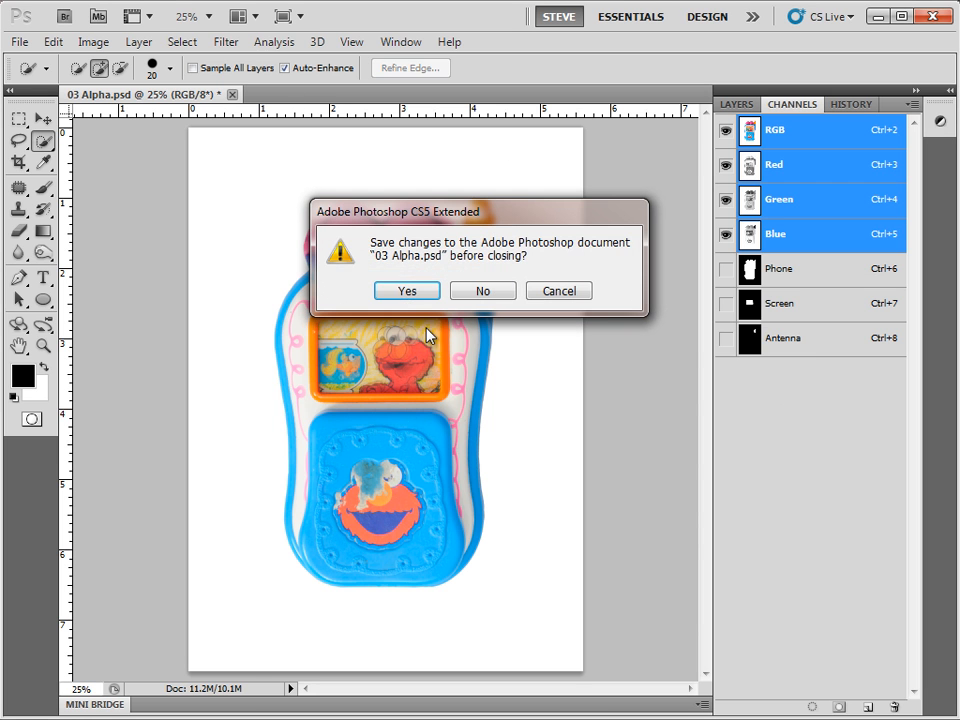
{"action": "left_click", "coordinate": [407, 291]}
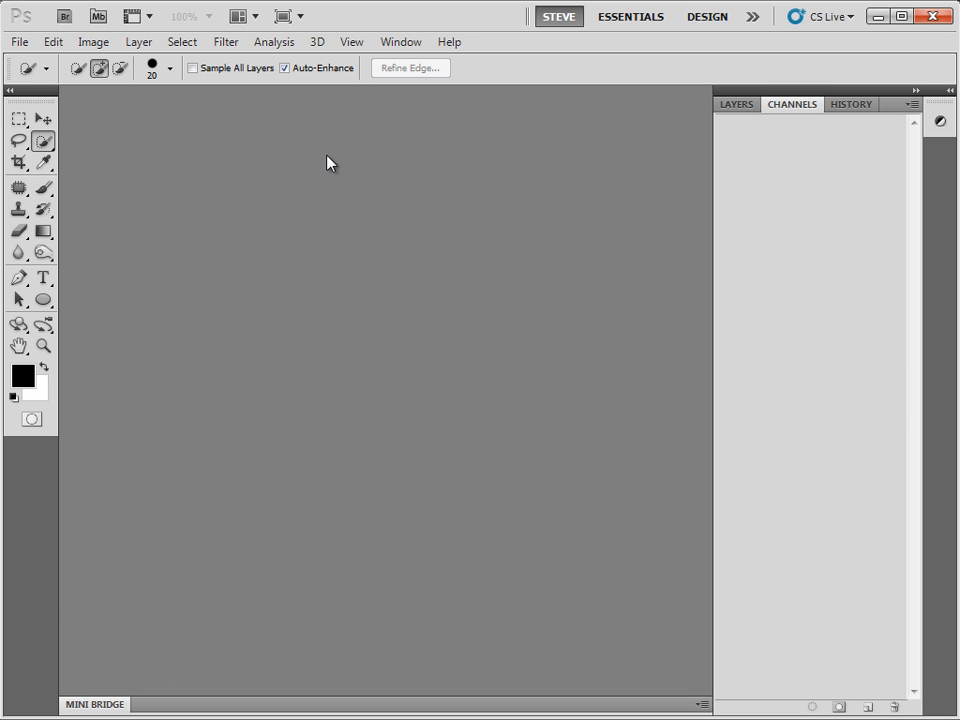
{"action": "left_click", "coordinate": [19, 41]}
{"action": "mouse_move", "coordinate": [53, 180]}
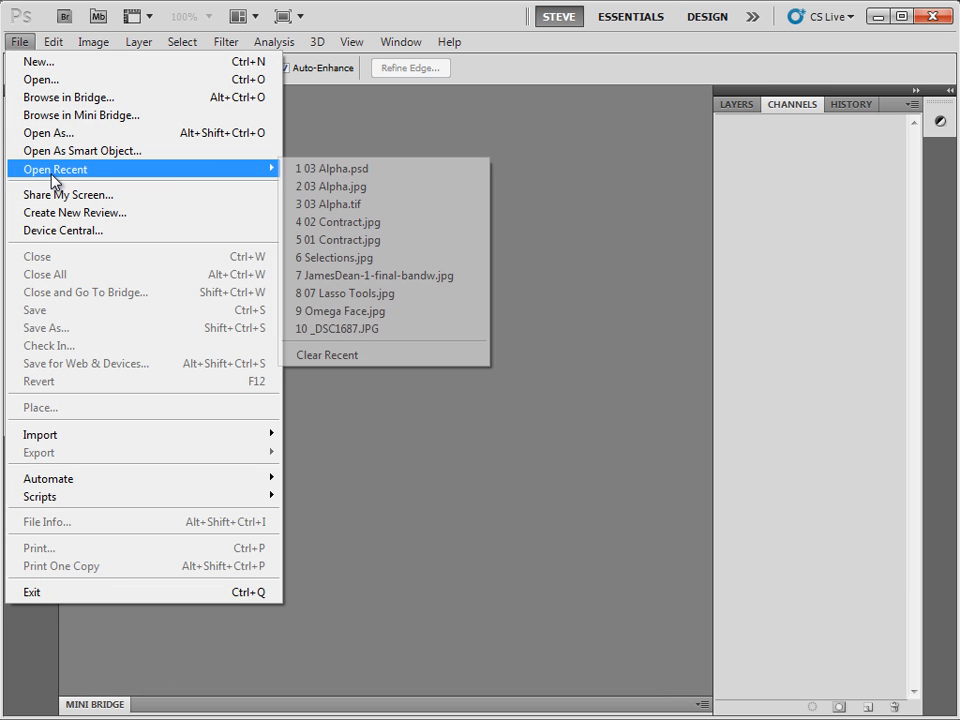
{"action": "left_click", "coordinate": [335, 172]}
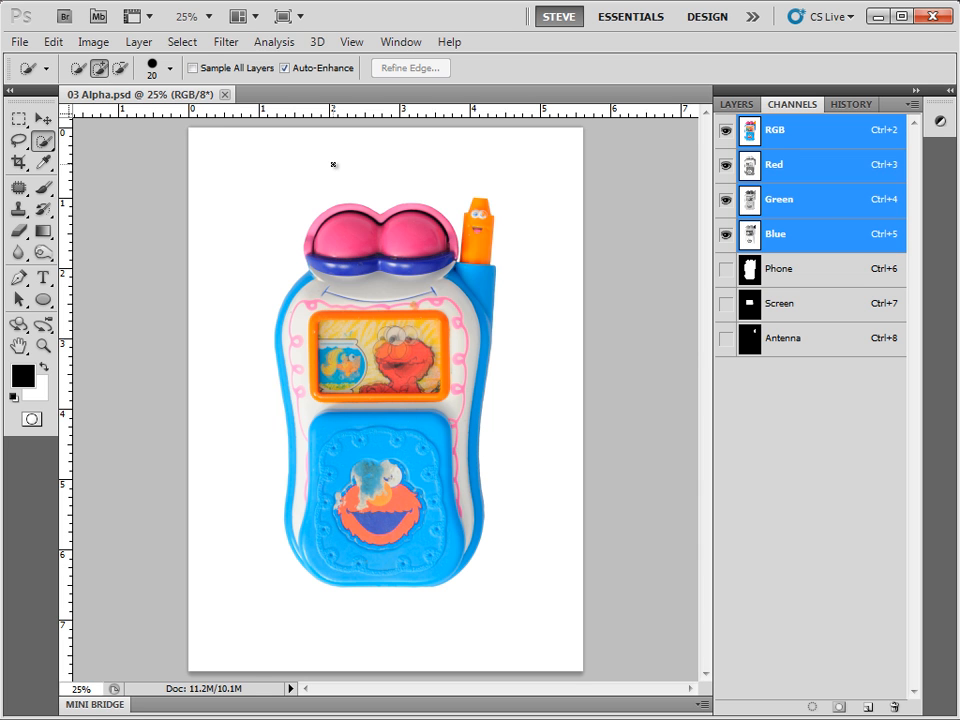
Step: Check which saved channels of 03 Alpha.psd the Load Selection command offers, without loading one
{"action": "left_click", "coordinate": [186, 43]}
{"action": "left_click", "coordinate": [229, 376]}
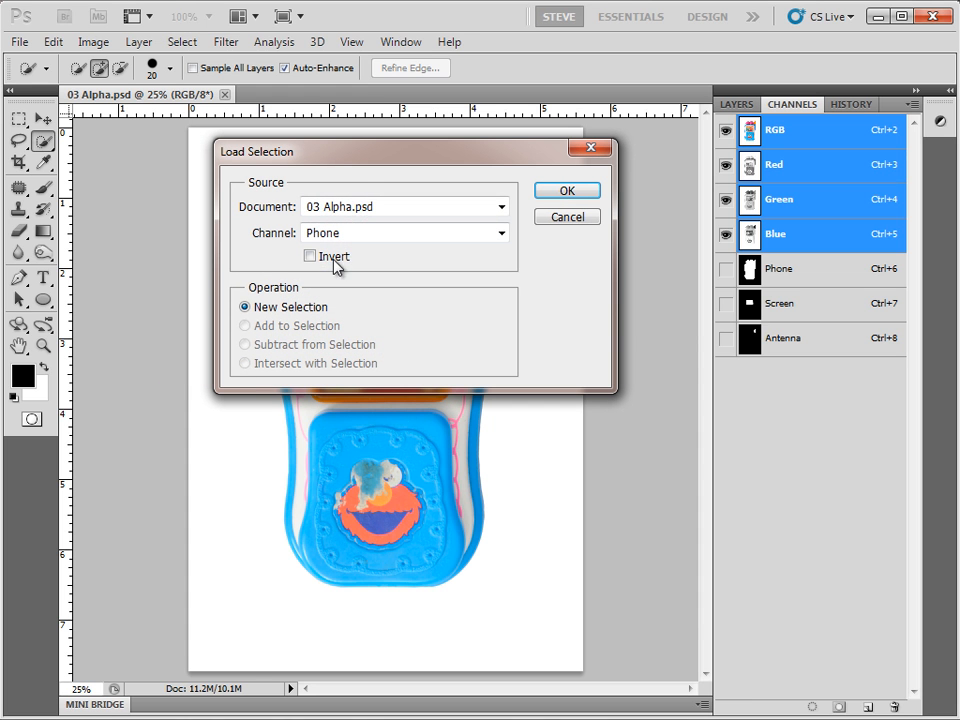
{"action": "left_click", "coordinate": [356, 233]}
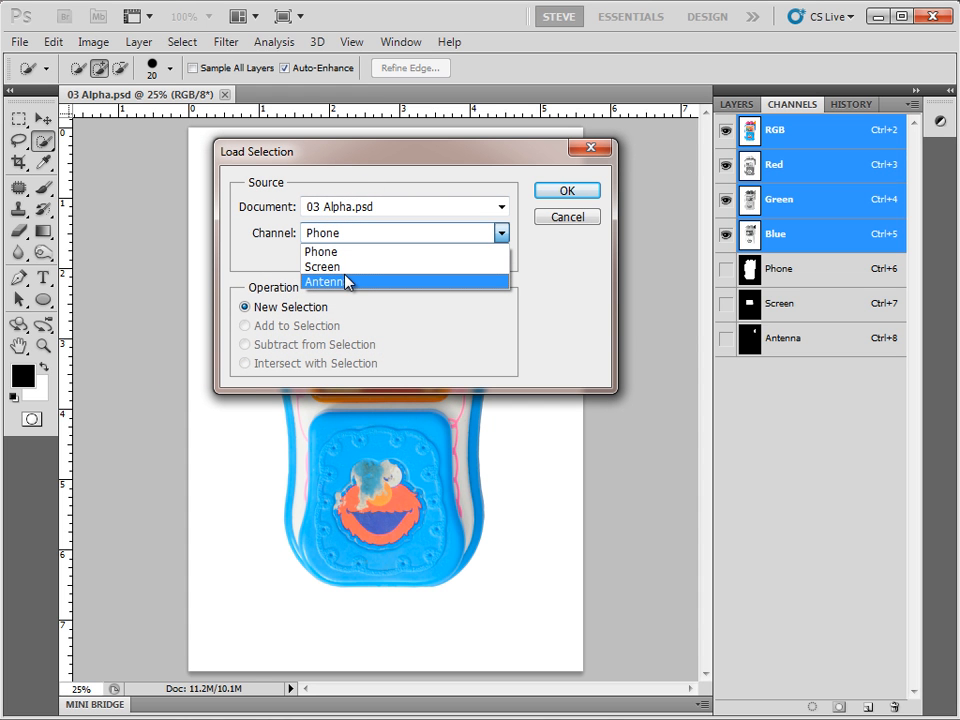
{"action": "left_click", "coordinate": [562, 218]}
{"action": "left_click", "coordinate": [562, 218]}
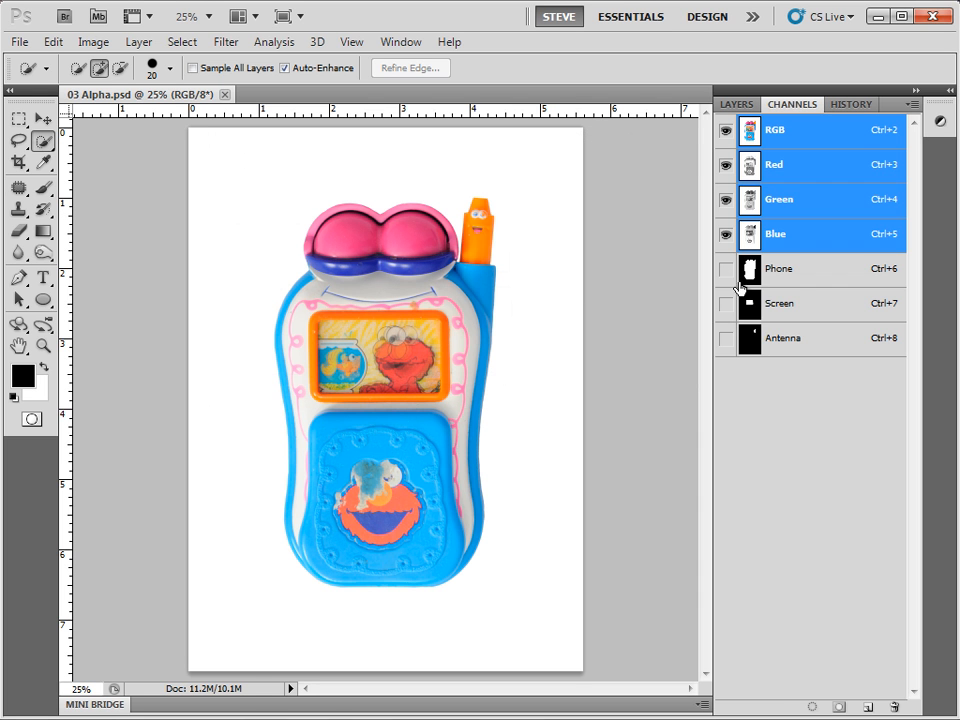
Step: Load the Screen and Antenna channels together as one combined selection, and clear it
{"action": "left_click", "coordinate": [807, 312], "text": "ctrl"}
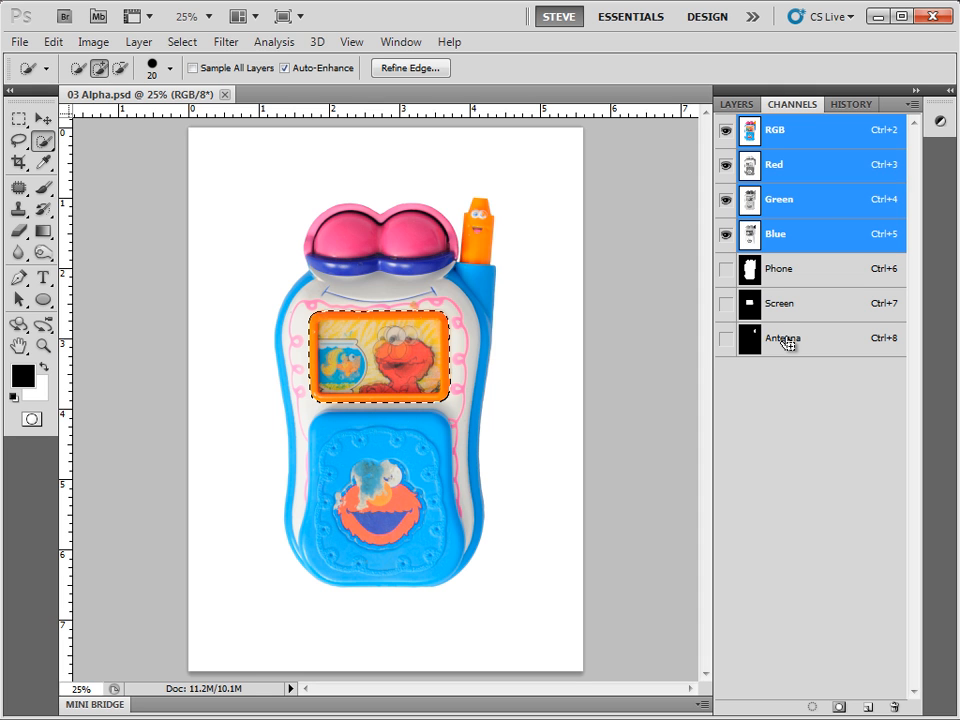
{"action": "left_click", "coordinate": [788, 343], "text": "ctrl+shift"}
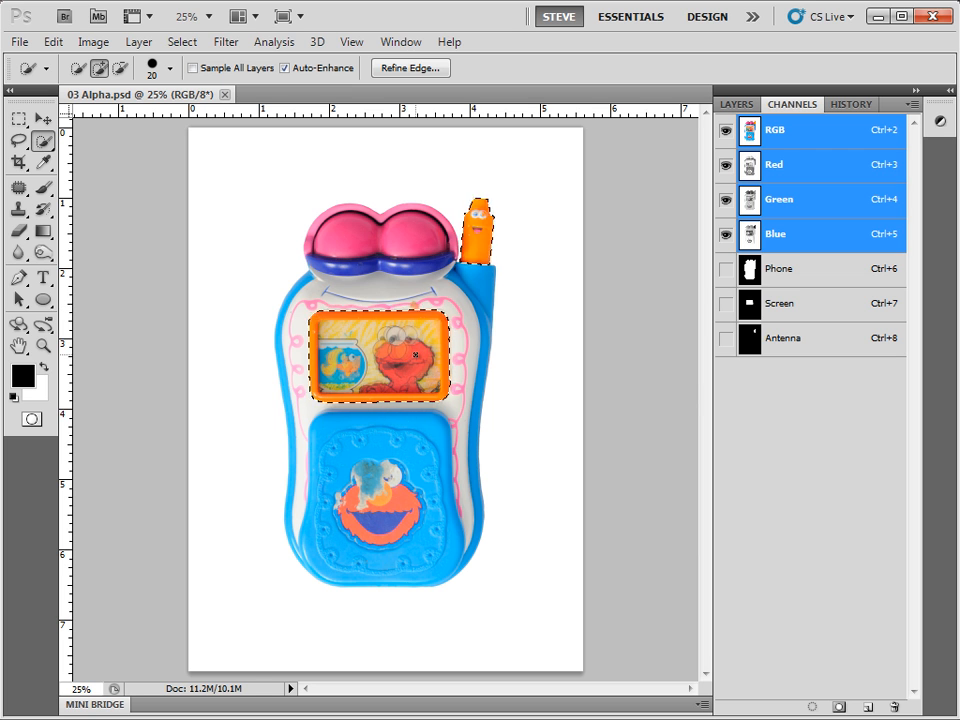
{"action": "key", "text": "ctrl+d"}
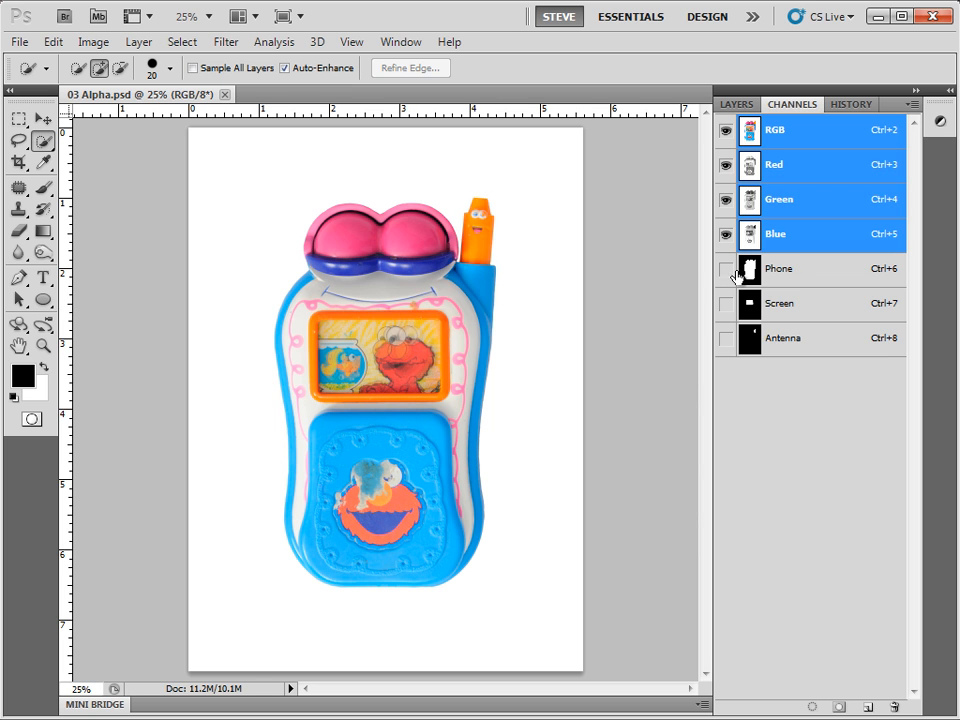
Step: Load the Phone channel as a selection and subtract the Screen channel from it
{"action": "left_click", "coordinate": [782, 277], "text": "ctrl"}
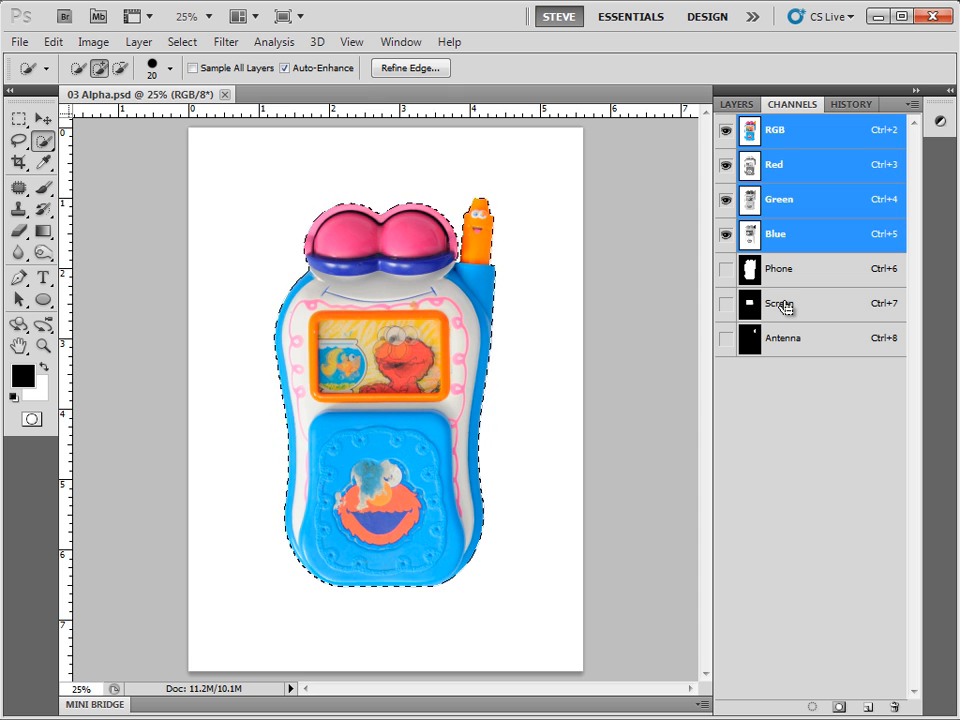
{"action": "left_click", "coordinate": [785, 307], "text": "ctrl+alt"}
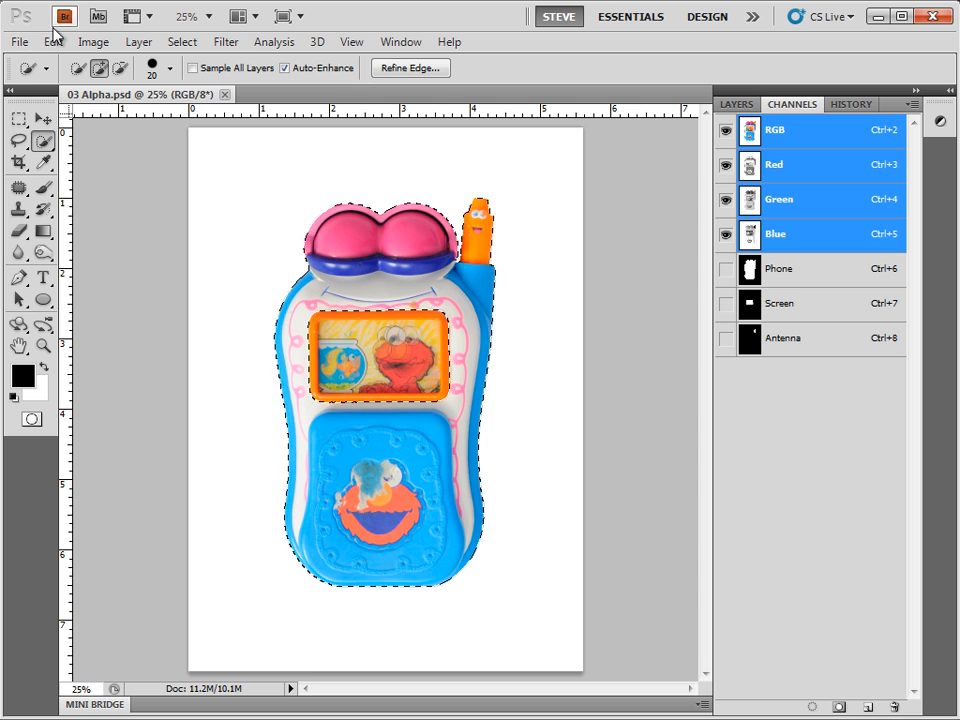
Step: Try moving the selected phone area away from its screen on the canvas, undo the move and clear the selection
{"action": "left_click", "coordinate": [44, 121]}
{"action": "left_click_drag", "start_coordinate": [344, 284], "coordinate": [457, 182]}
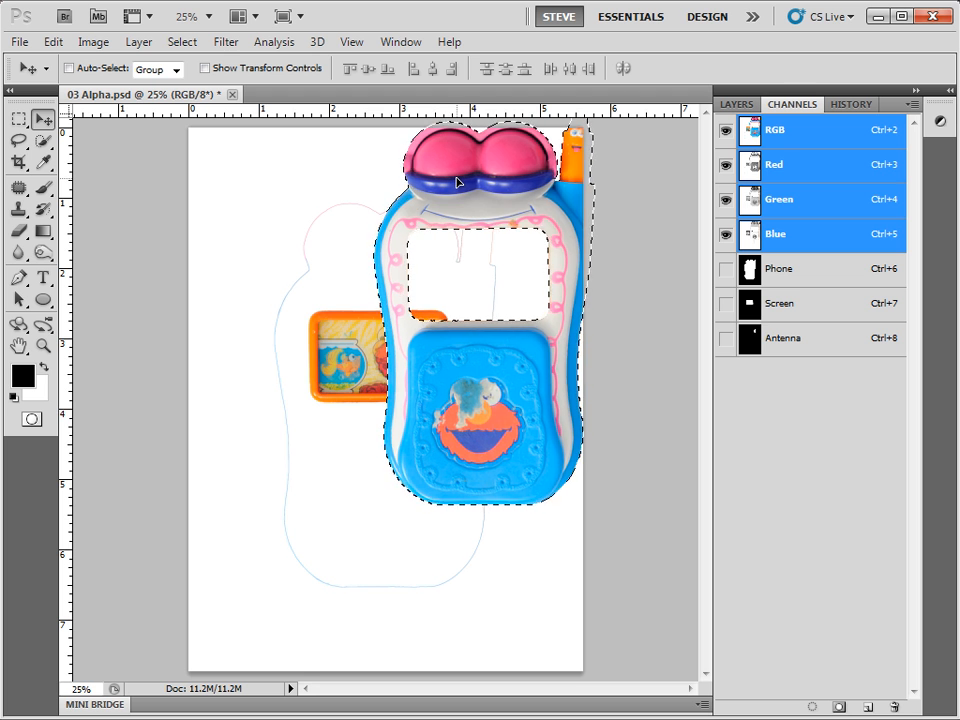
{"action": "key", "text": "ctrl+z"}
{"action": "key", "text": "ctrl+d"}
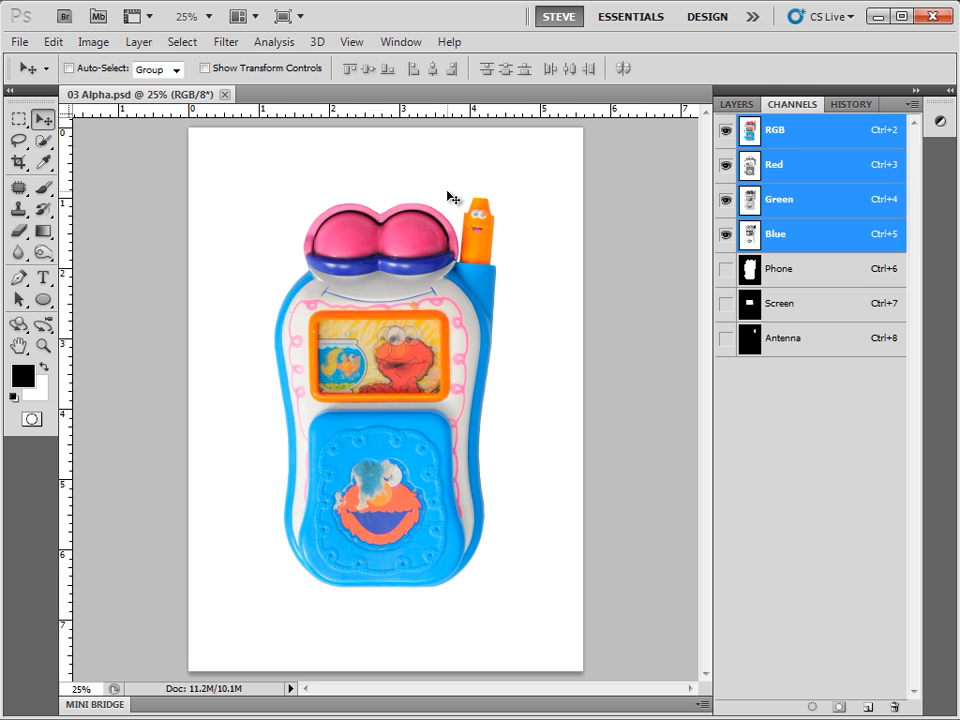
Step: View the Phone channel alone and as an overlay on the RGB composite, and return to the plain composite view
{"action": "left_click", "coordinate": [808, 271]}
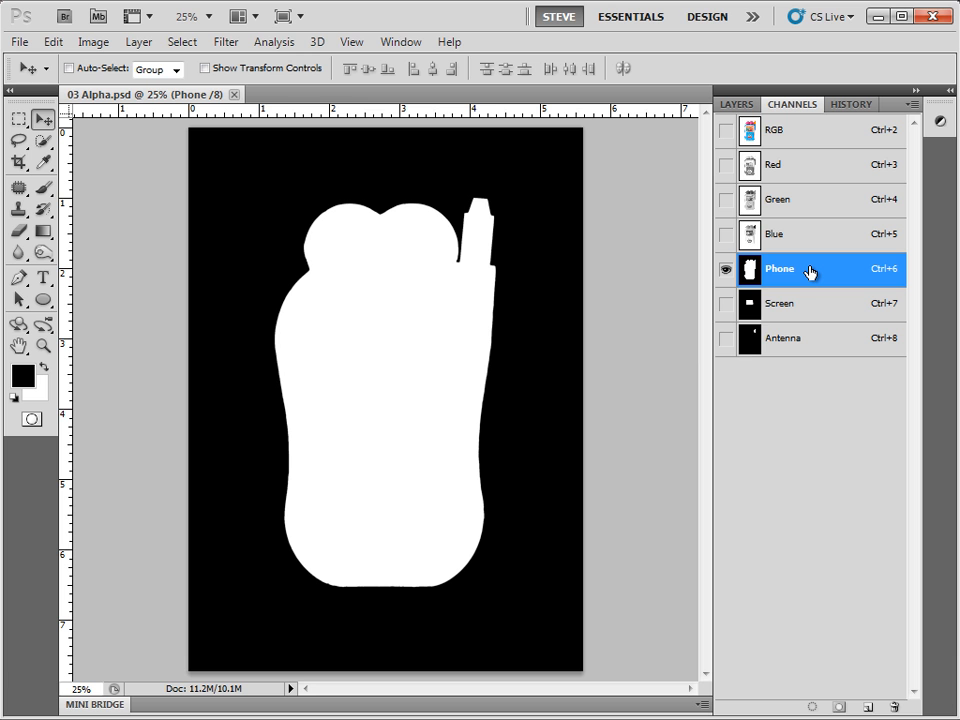
{"action": "left_click", "coordinate": [794, 131]}
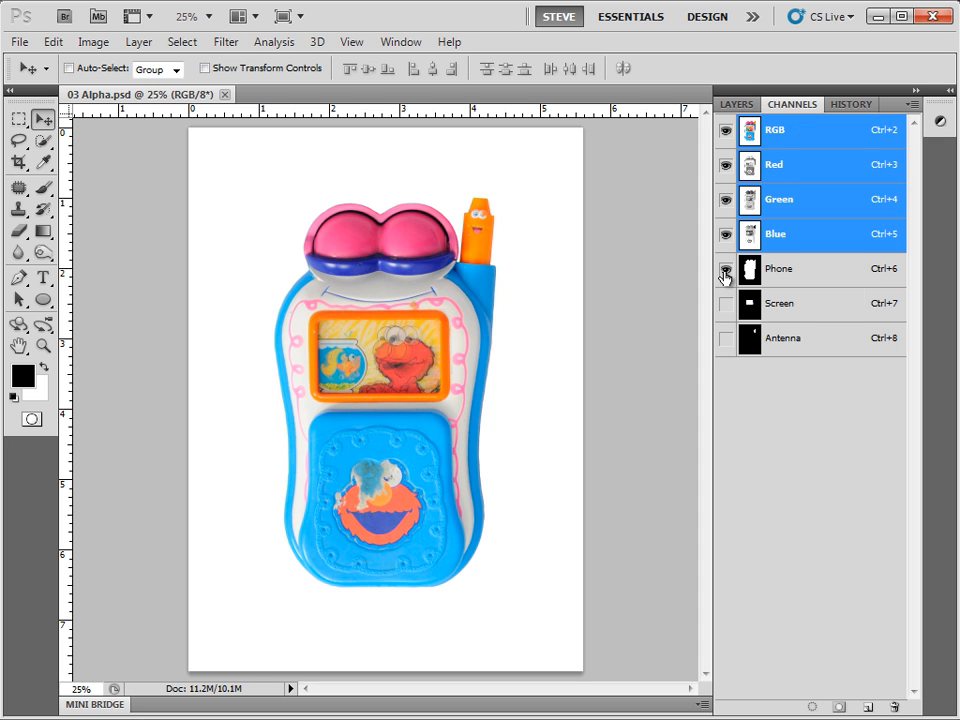
{"action": "left_click", "coordinate": [725, 270]}
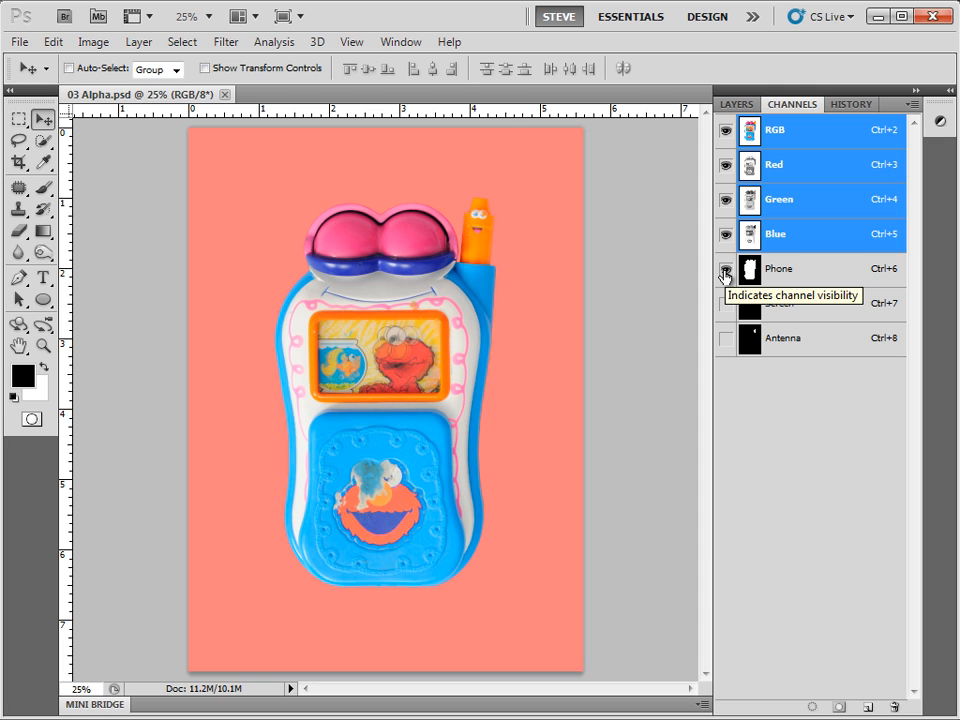
{"action": "left_click", "coordinate": [725, 270]}
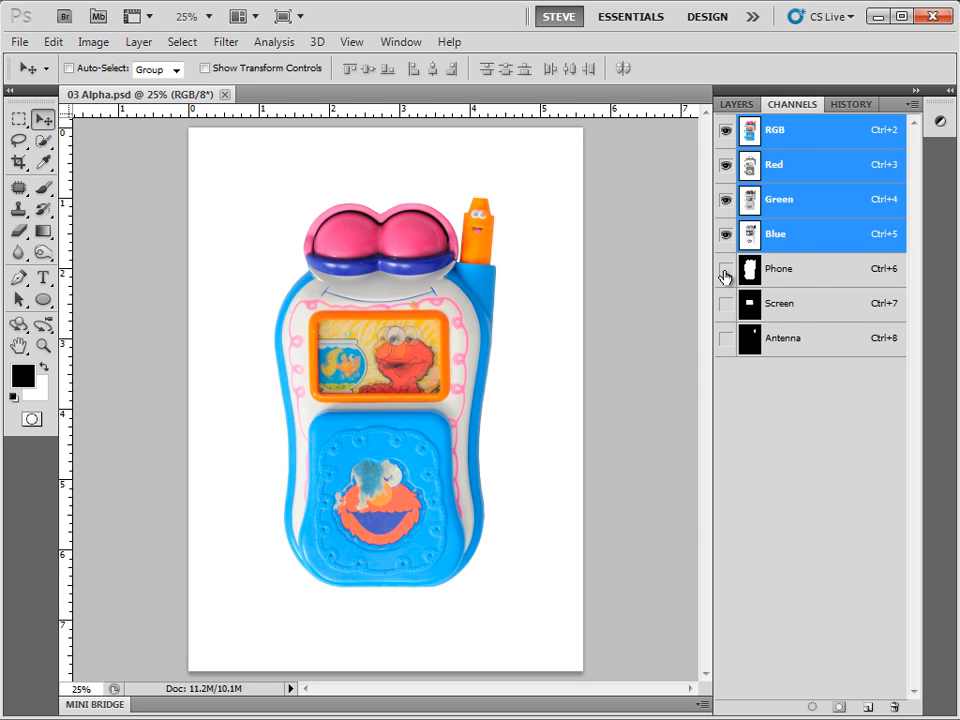
Step: Load the Phone channel as a selection from its channel view, return to the RGB composite and clear the selection
{"action": "left_click", "coordinate": [808, 270]}
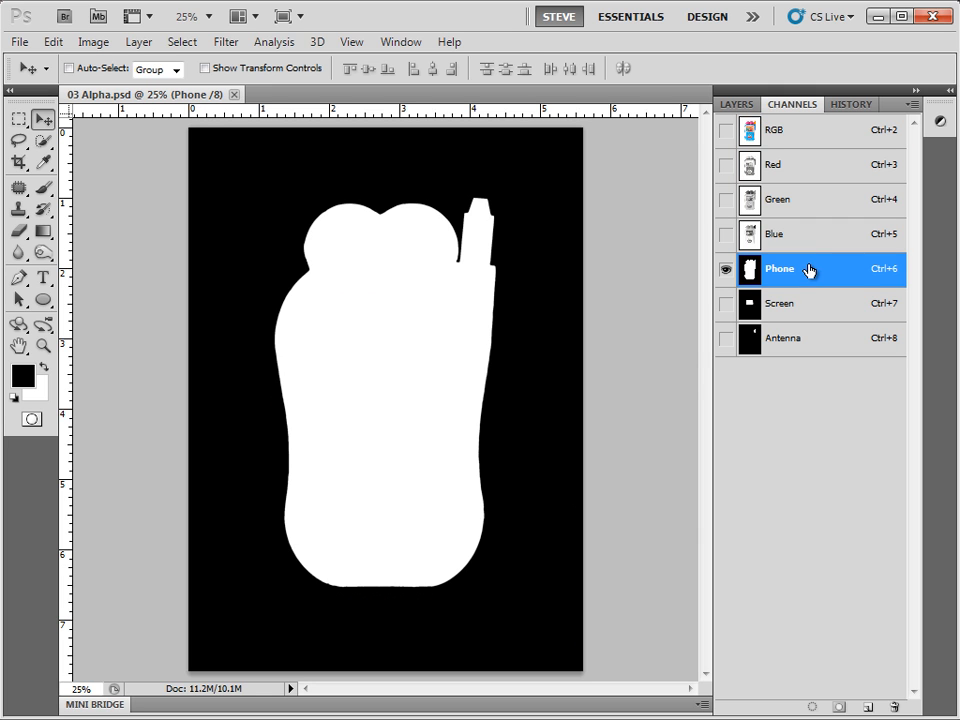
{"action": "left_click", "coordinate": [811, 709]}
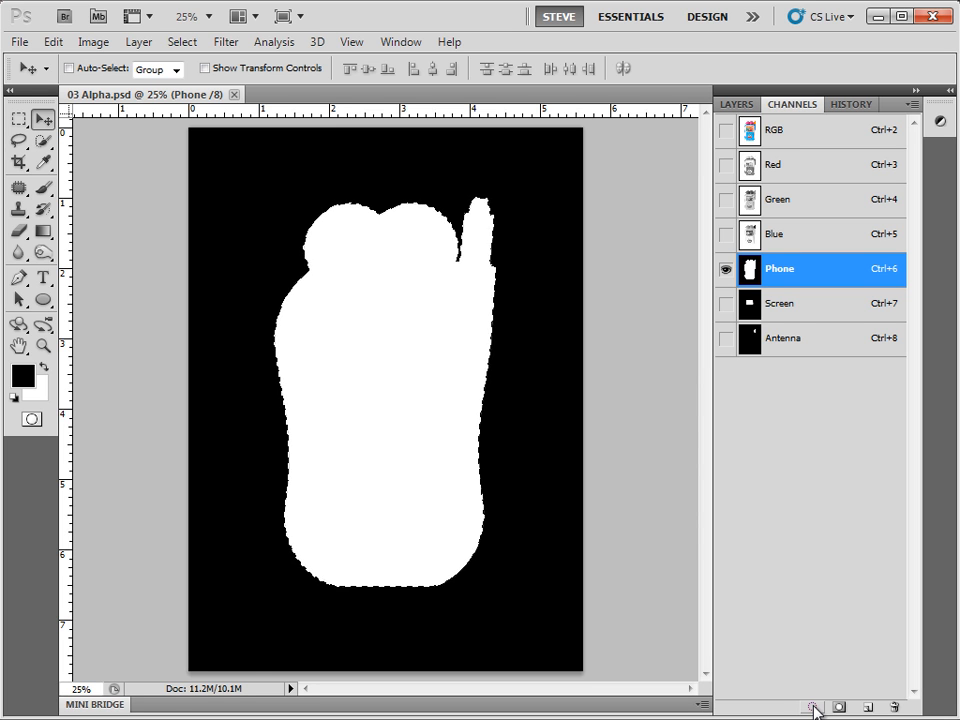
{"action": "left_click", "coordinate": [797, 133]}
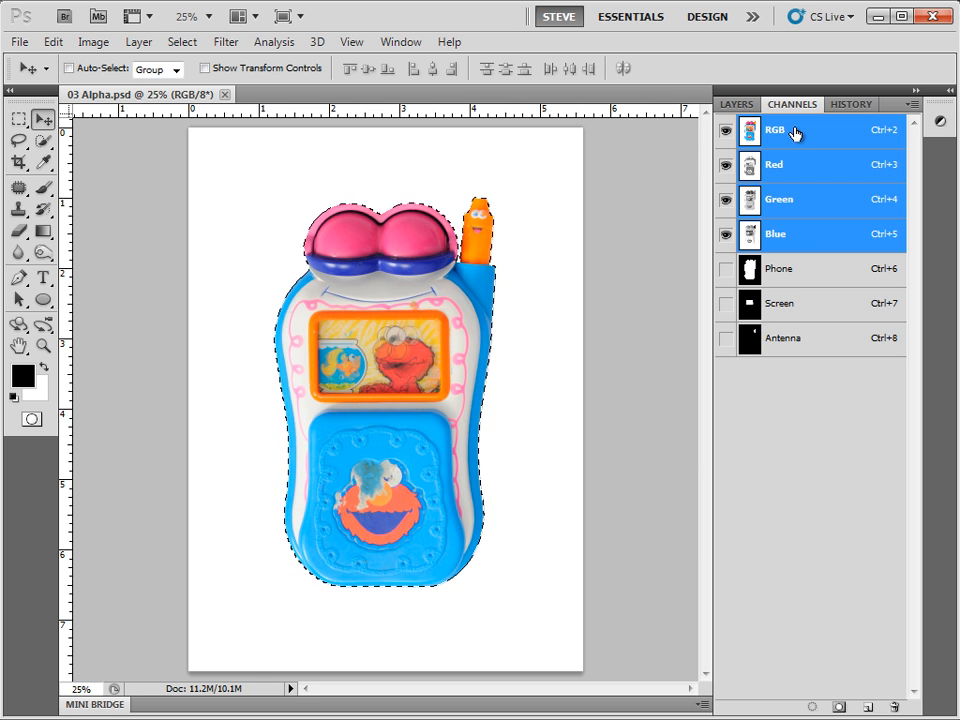
{"action": "key", "text": "ctrl+d"}
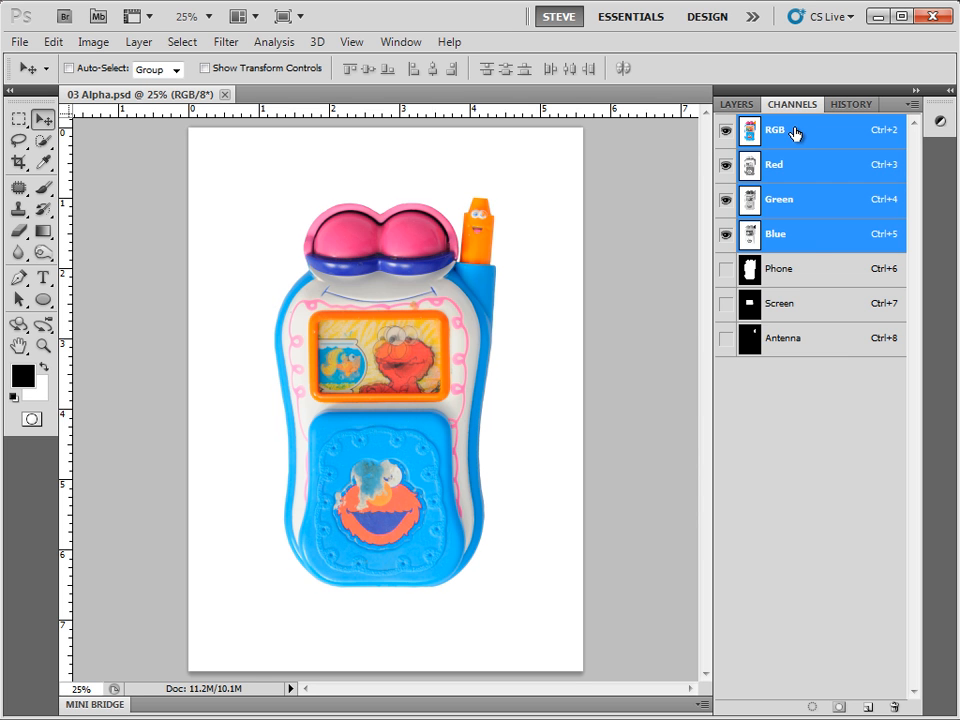
Step: Load the Screen, Phone and Antenna channels one after another as selections, each replacing the last
{"action": "left_click", "coordinate": [803, 311], "text": "ctrl"}
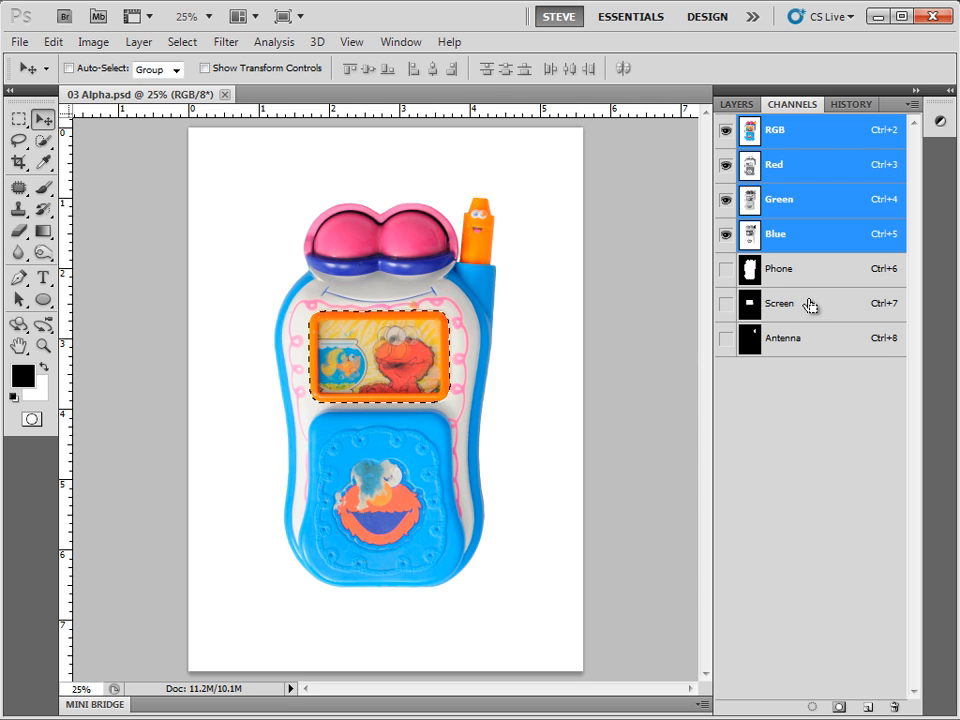
{"action": "left_click", "coordinate": [793, 270], "text": "ctrl"}
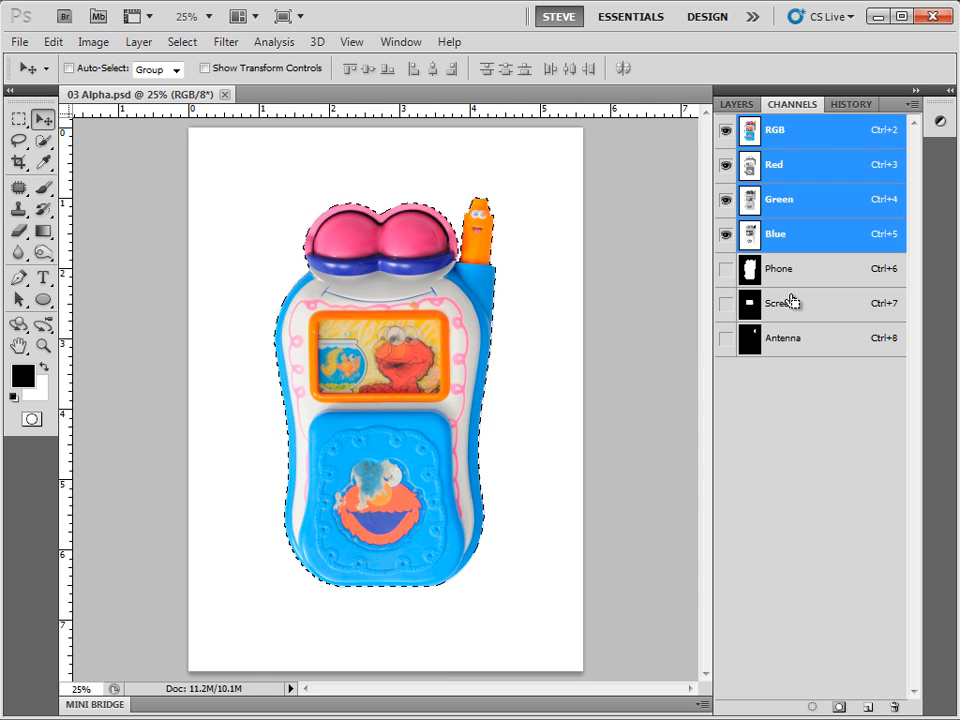
{"action": "left_click", "coordinate": [793, 347], "text": "ctrl"}
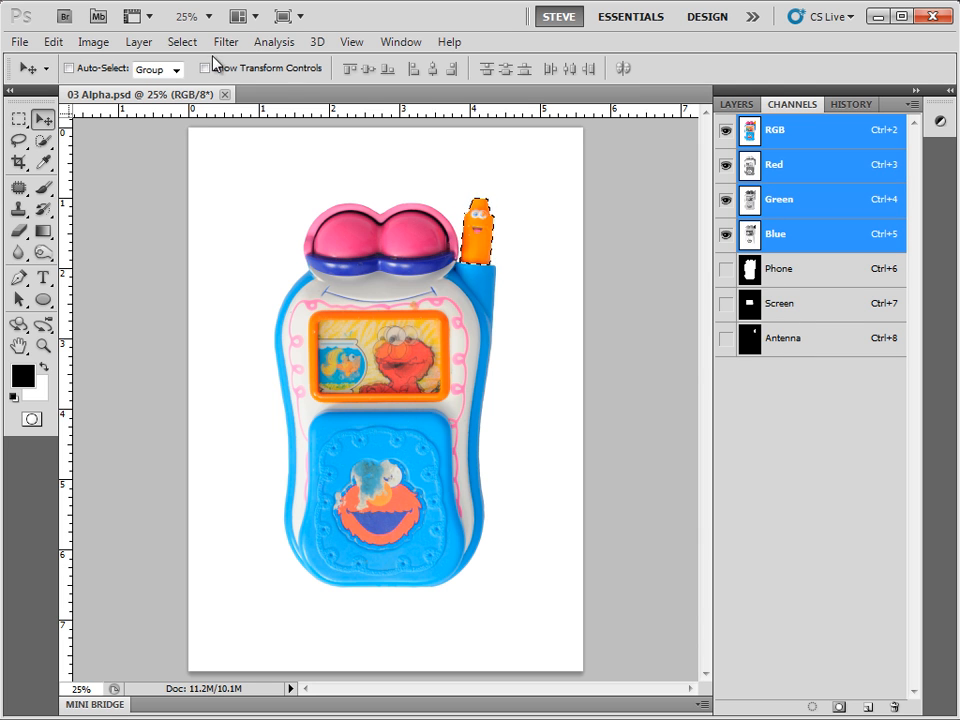
{"action": "left_click", "coordinate": [182, 42]}
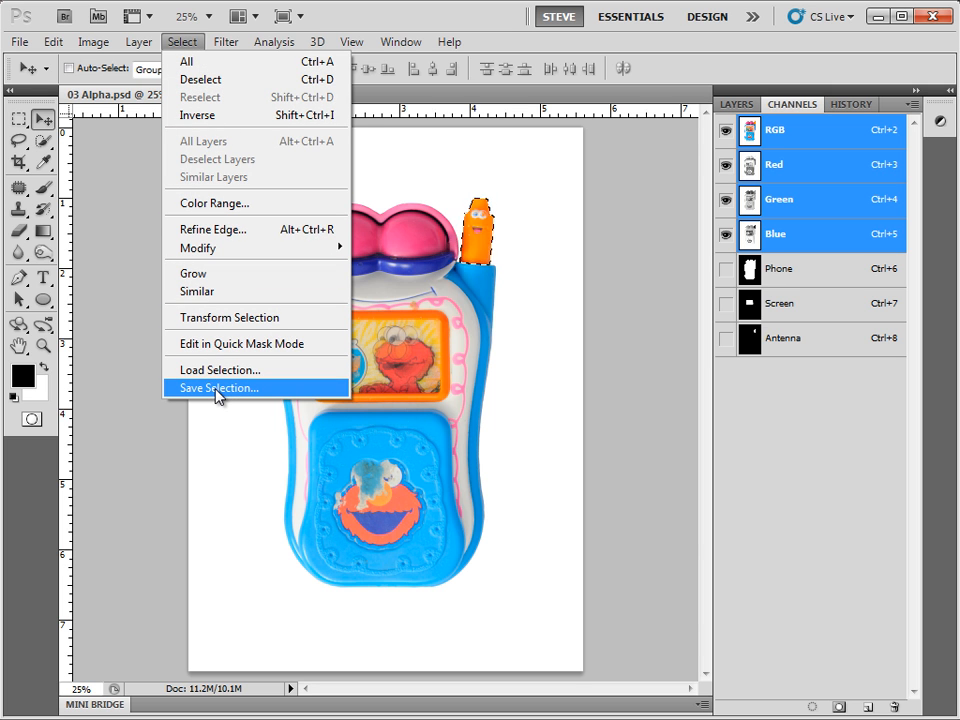
{"action": "left_click", "coordinate": [620, 162]}
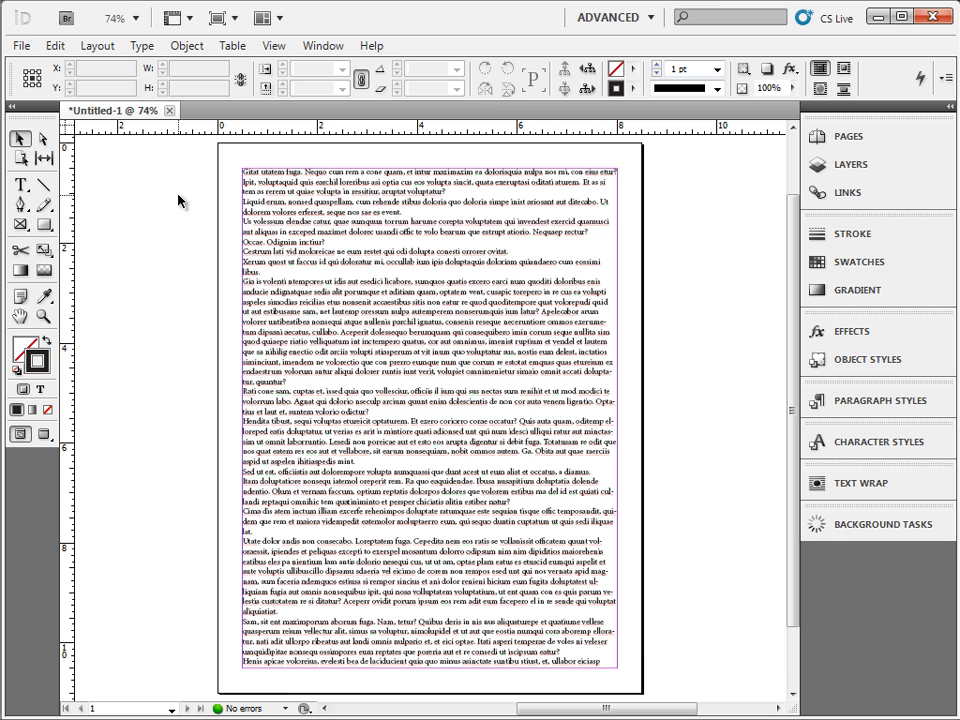
Step: In InDesign, place 03 Alpha.psd from the Lesson 12 Alpha Channels and Compositions folder over the page text, about 4.04 by 5.57 in
{"action": "key", "text": "ctrl+d"}
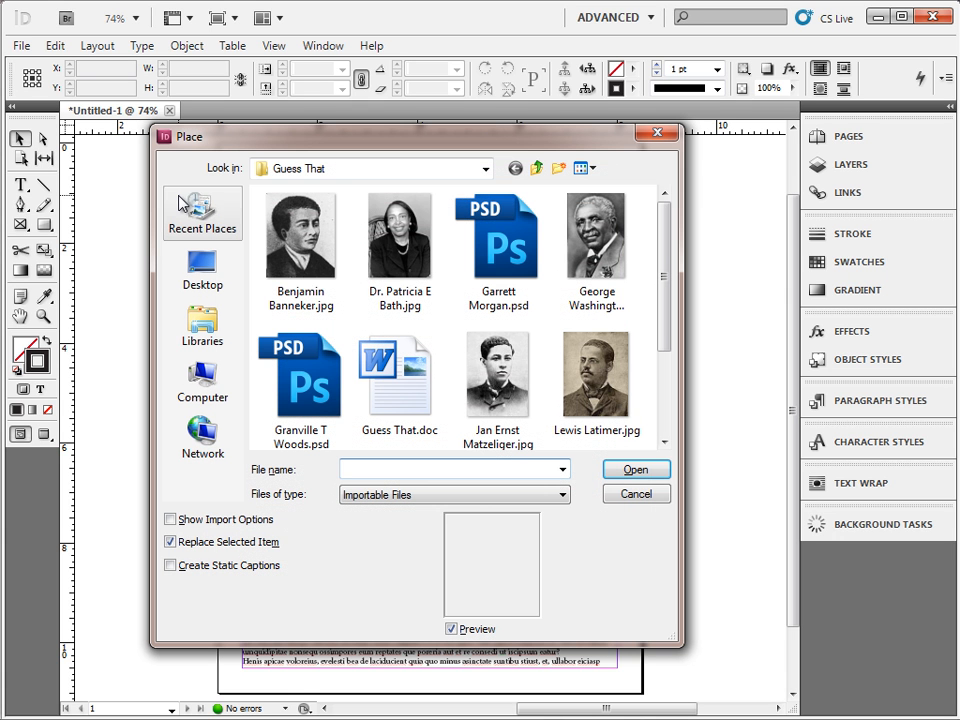
{"action": "left_click", "coordinate": [203, 266]}
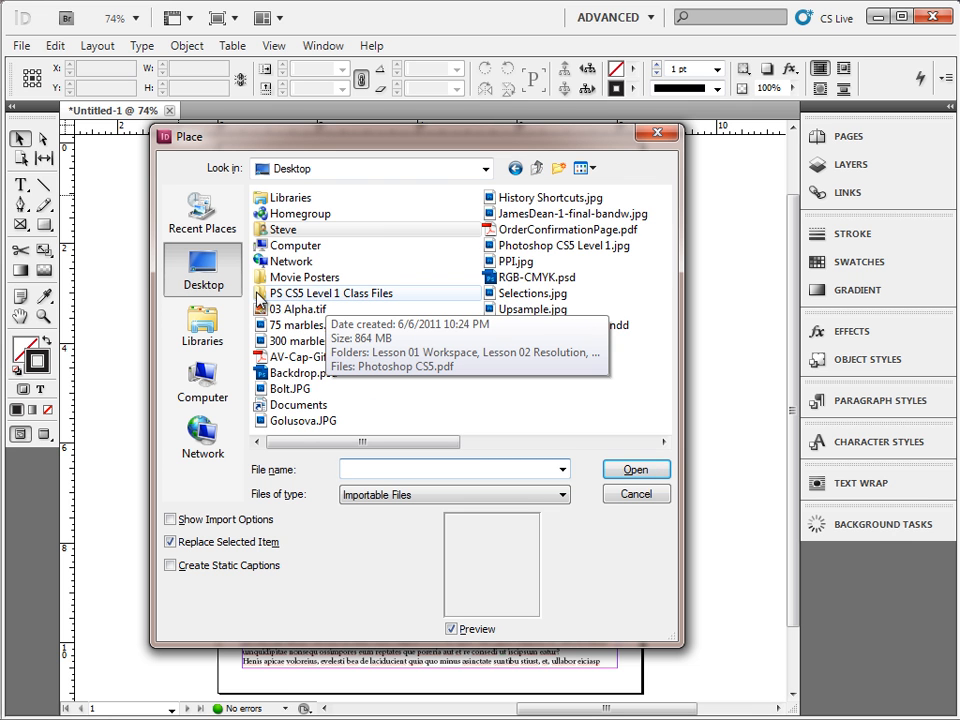
{"action": "double_click", "coordinate": [297, 294]}
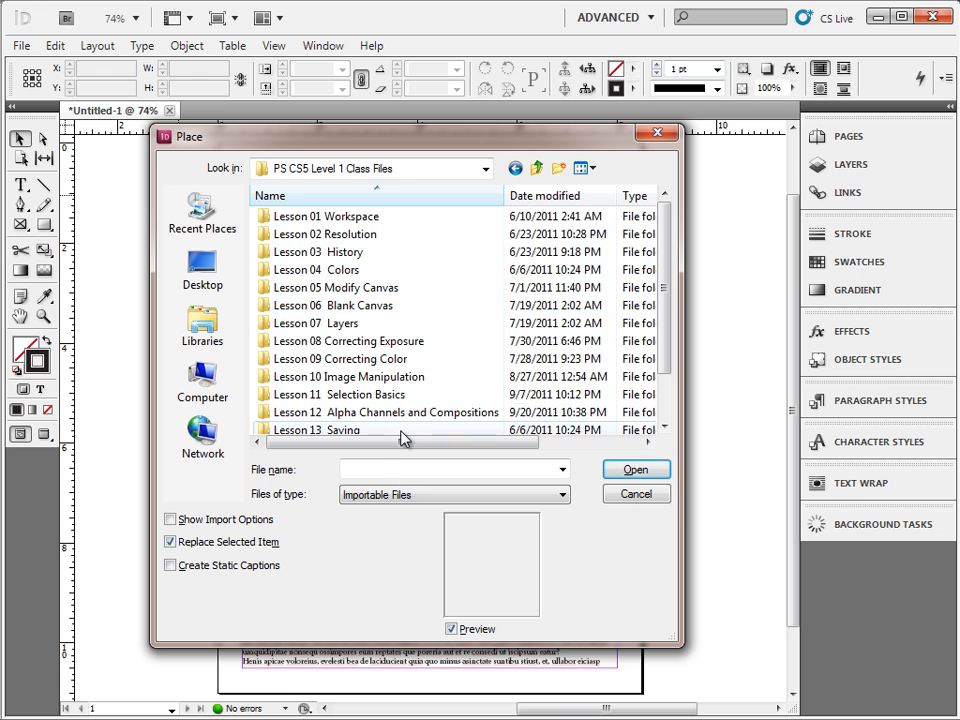
{"action": "double_click", "coordinate": [401, 420]}
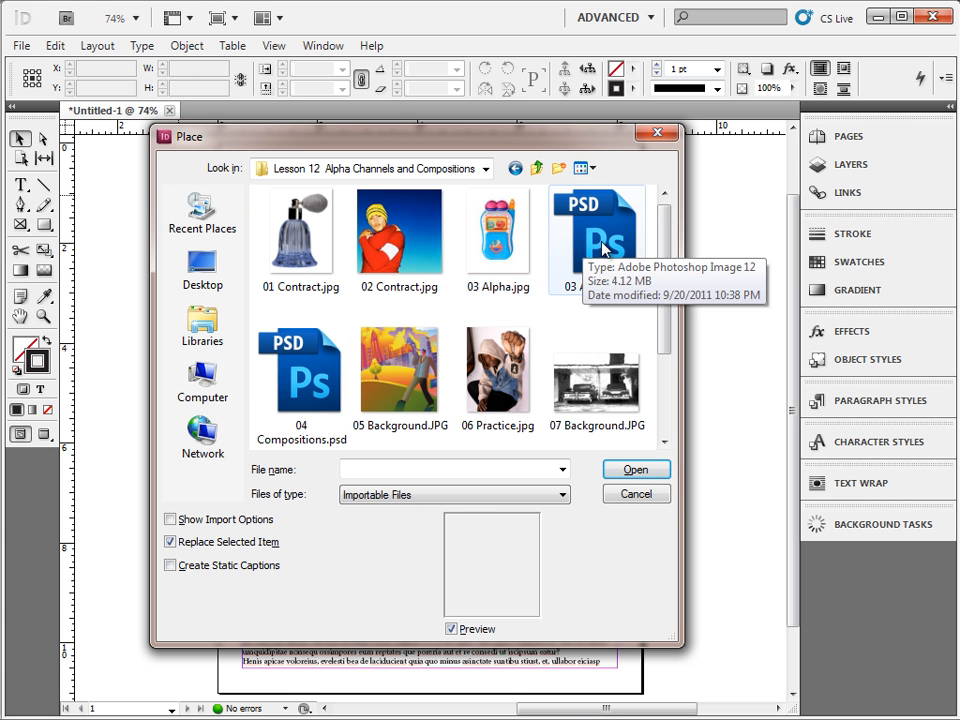
{"action": "double_click", "coordinate": [603, 248]}
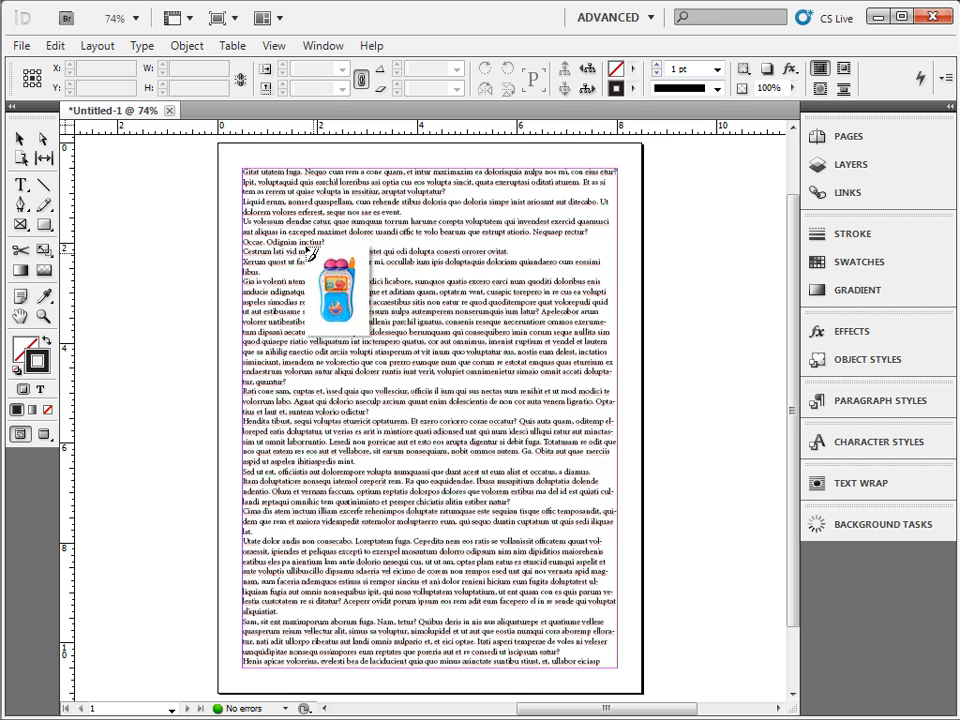
{"action": "left_click_drag", "start_coordinate": [312, 227], "coordinate": [512, 506]}
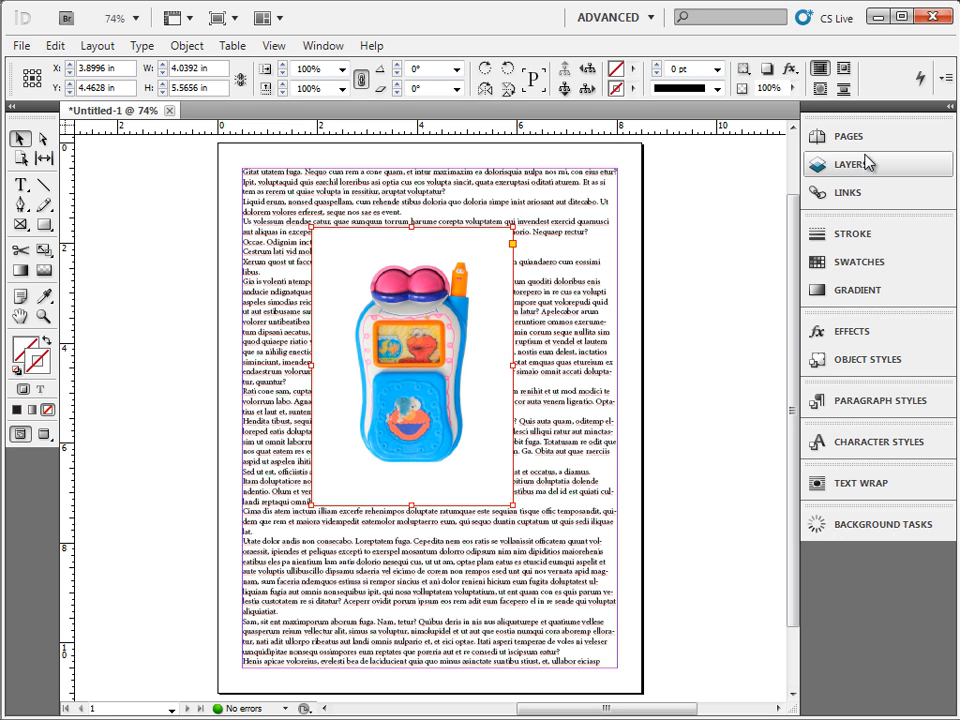
Step: Move the placed phone image from Layer 2 to Layer 1 beneath the text and select its 03 Alpha.psd entry
{"action": "left_click", "coordinate": [815, 165]}
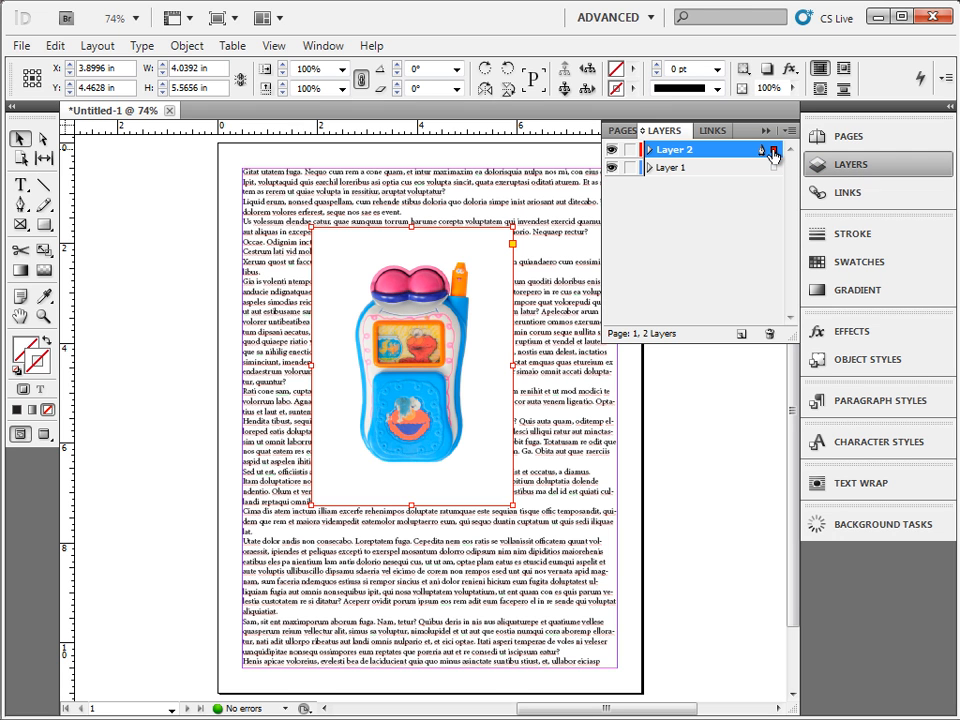
{"action": "left_click_drag", "start_coordinate": [775, 168], "coordinate": [777, 175]}
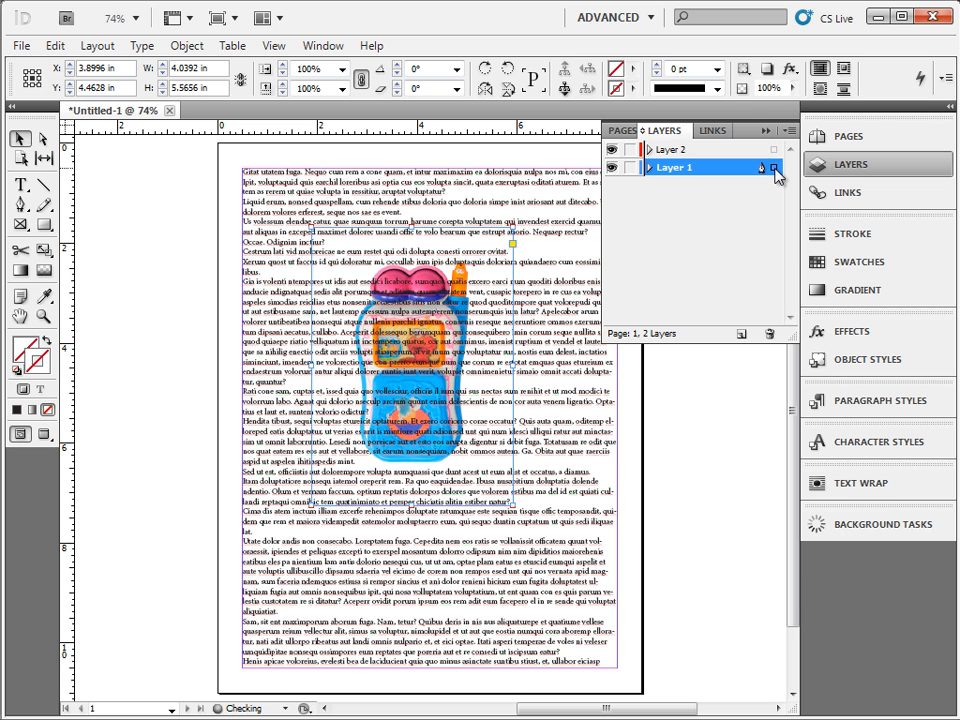
{"action": "left_click", "coordinate": [651, 168]}
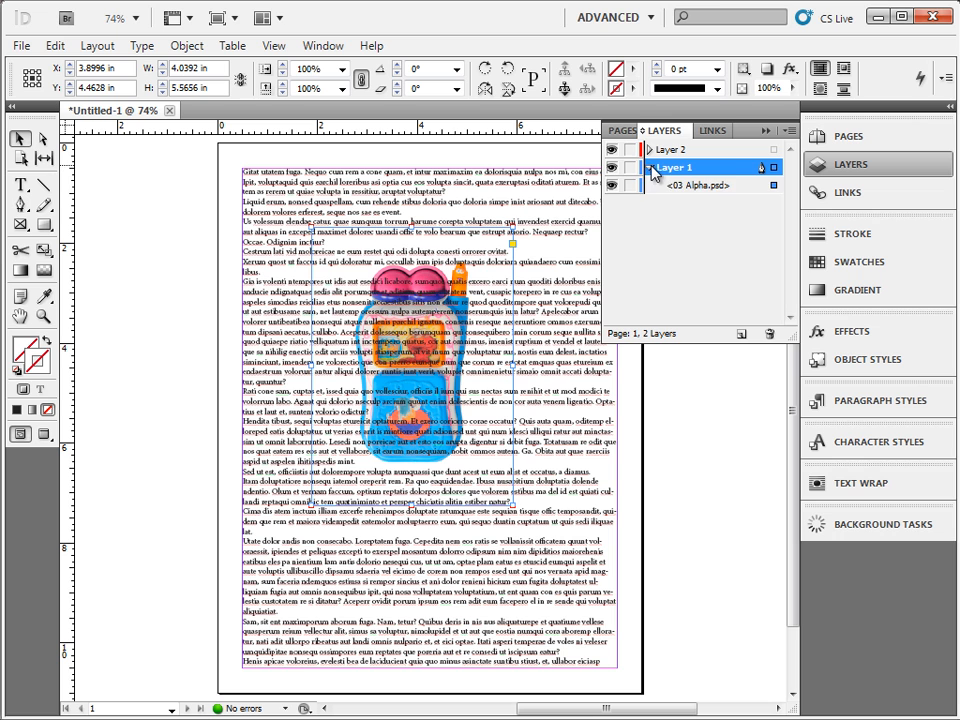
{"action": "left_click", "coordinate": [697, 194]}
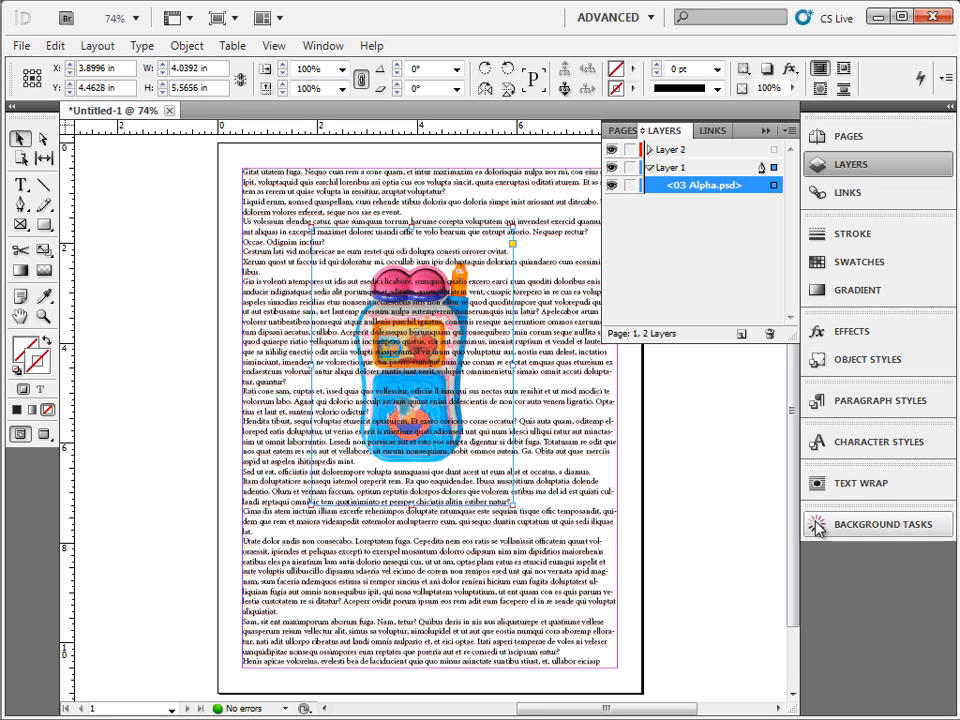
Step: Try a bounding-box text wrap around the phone image with 0.1875 in offsets, and remove the wrap
{"action": "left_click", "coordinate": [862, 484]}
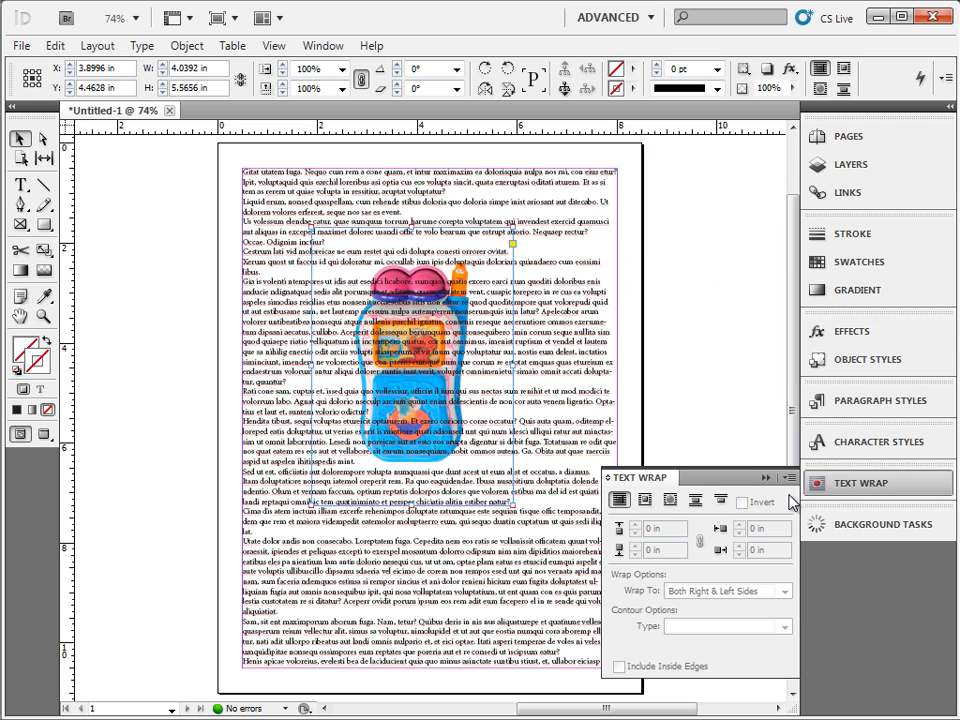
{"action": "left_click", "coordinate": [644, 501]}
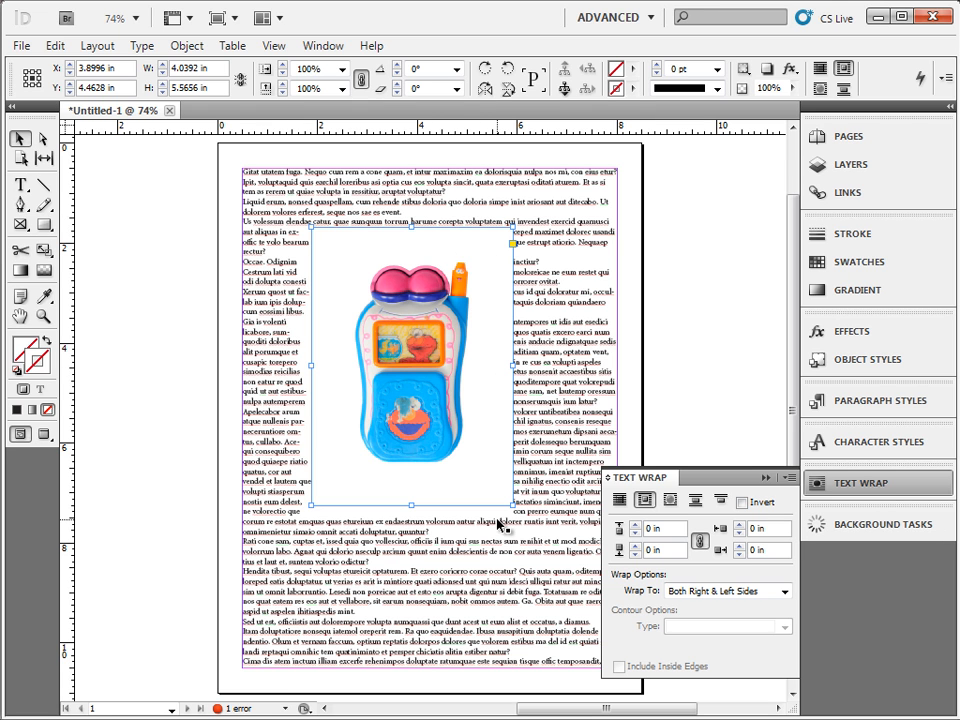
{"action": "left_click", "coordinate": [634, 526]}
{"action": "left_click", "coordinate": [634, 527]}
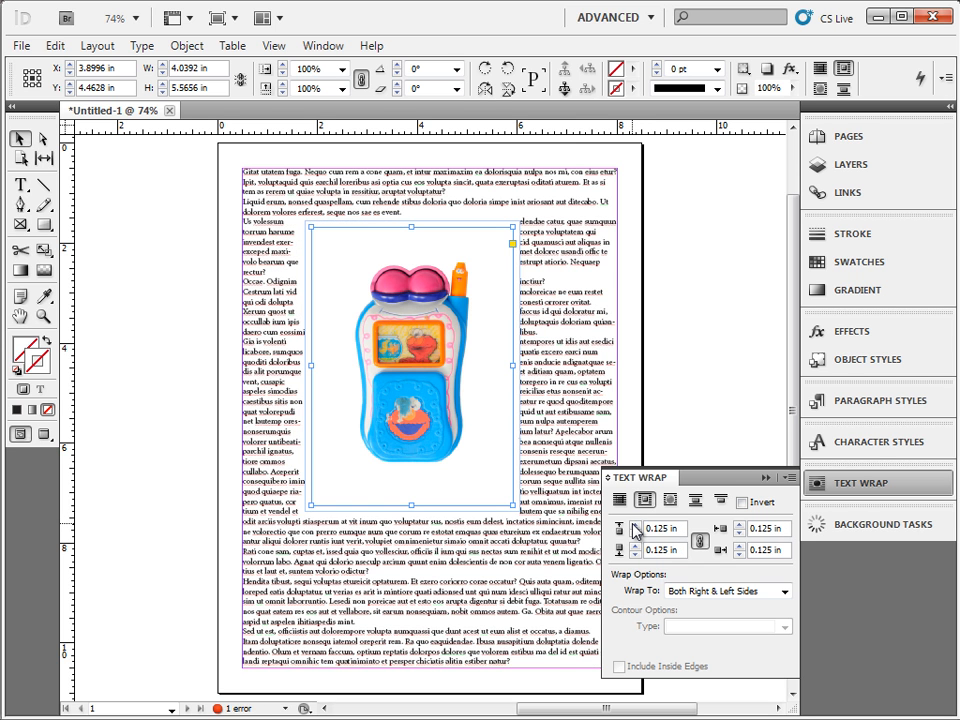
{"action": "left_click", "coordinate": [634, 527]}
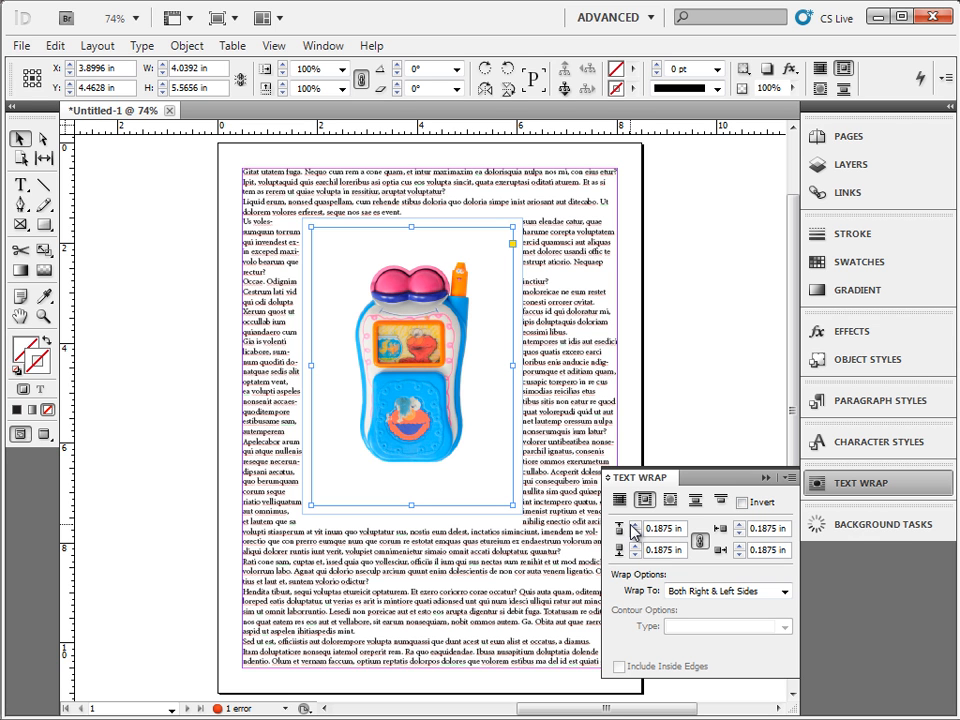
{"action": "left_click", "coordinate": [620, 499]}
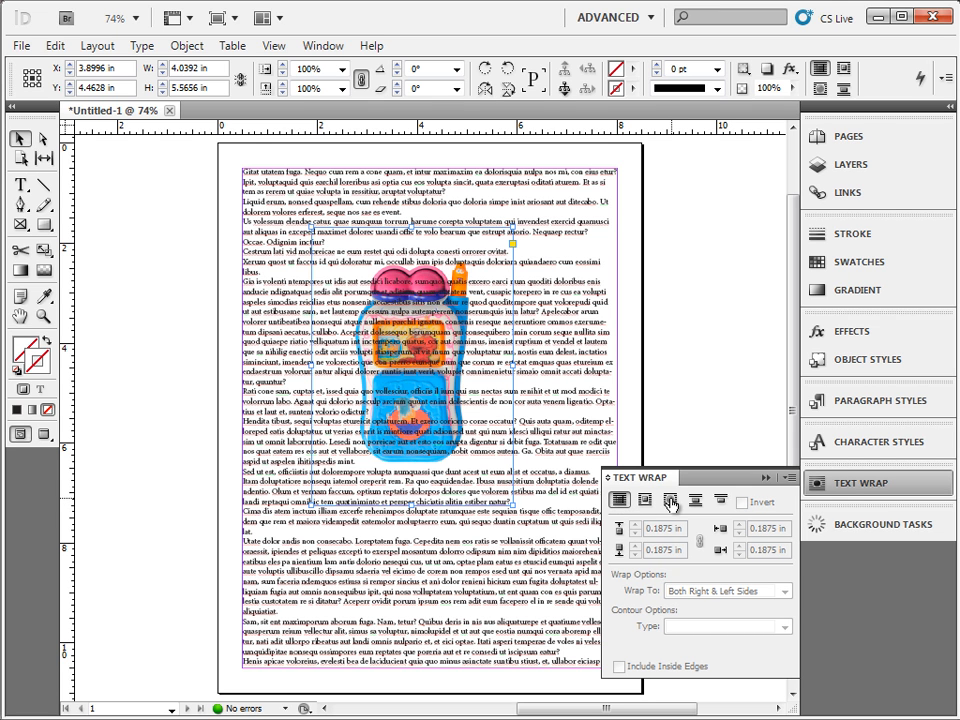
Step: Wrap the text around the phone's shape using the Phone alpha channel as contour, with a 0.125 in offset
{"action": "left_click", "coordinate": [670, 500]}
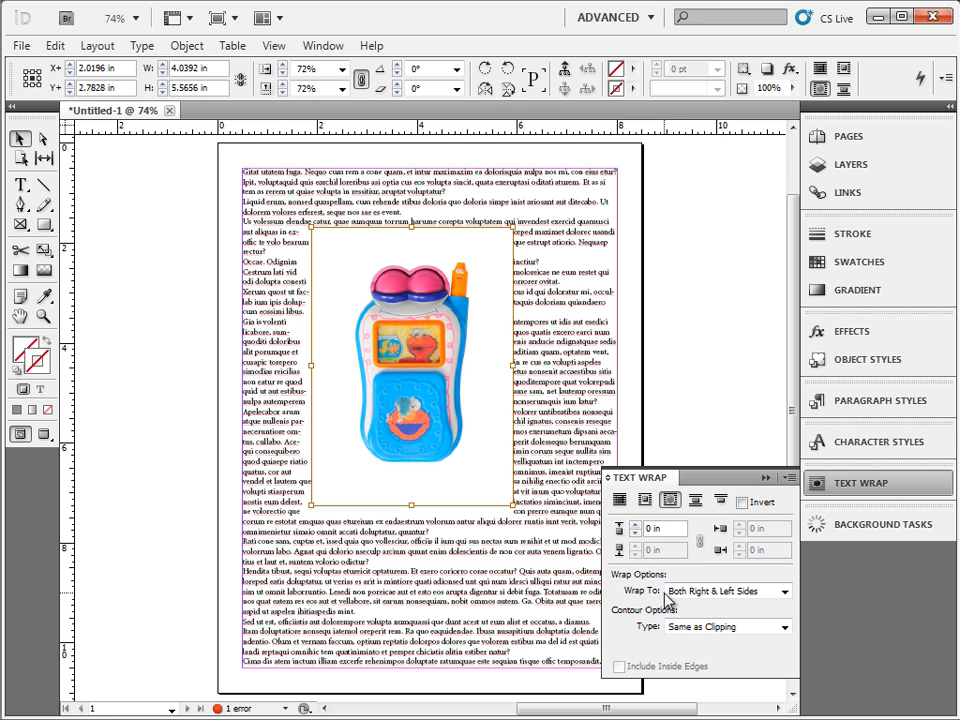
{"action": "left_click", "coordinate": [700, 630]}
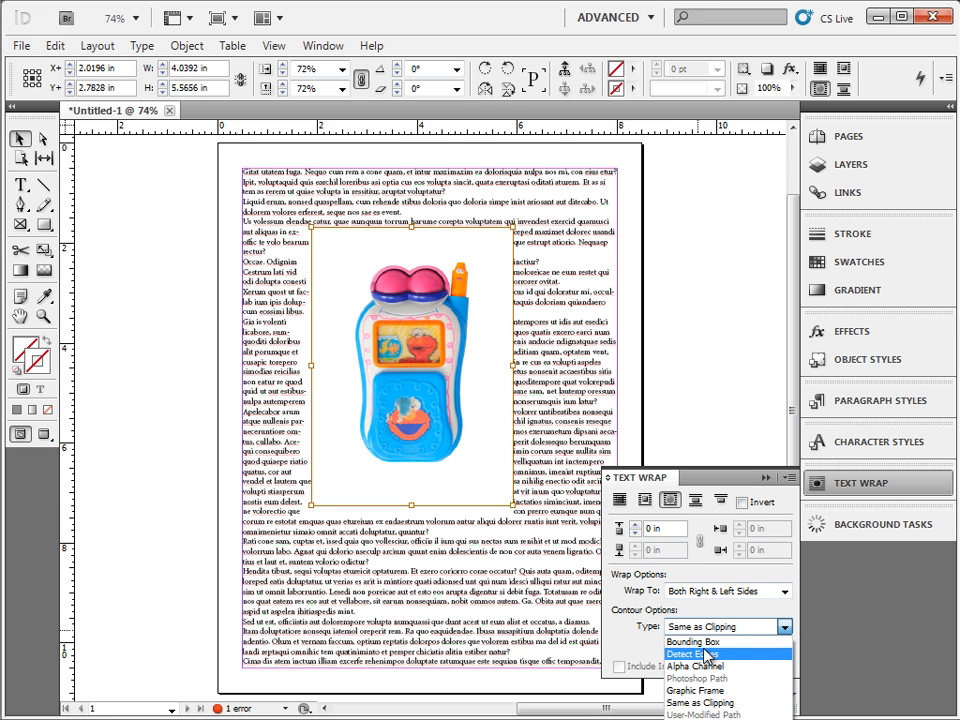
{"action": "left_click", "coordinate": [700, 666]}
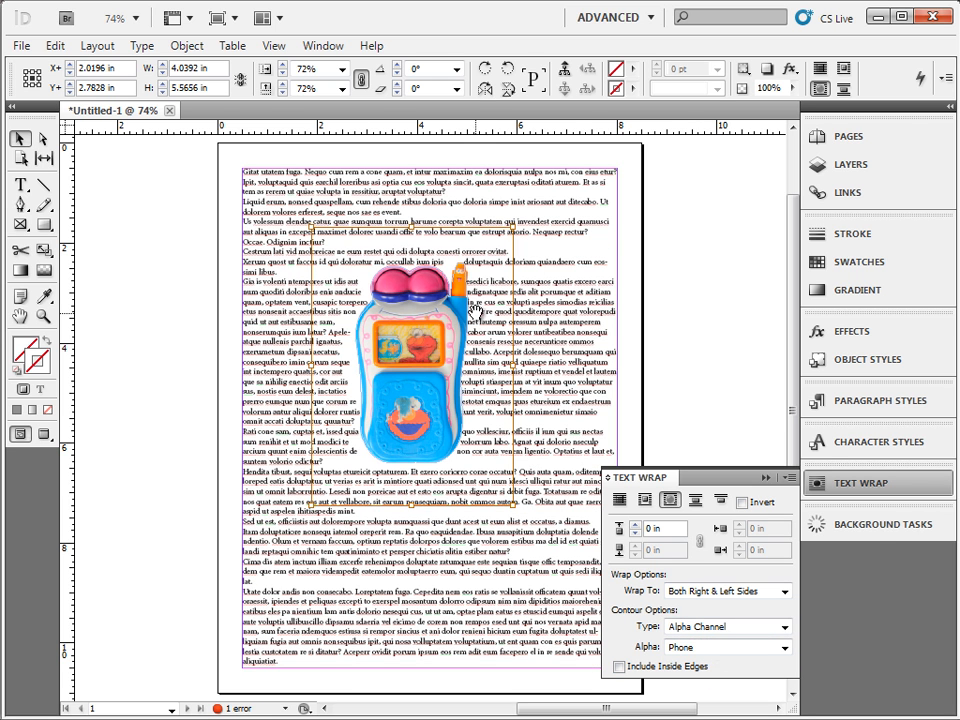
{"action": "left_click", "coordinate": [633, 528]}
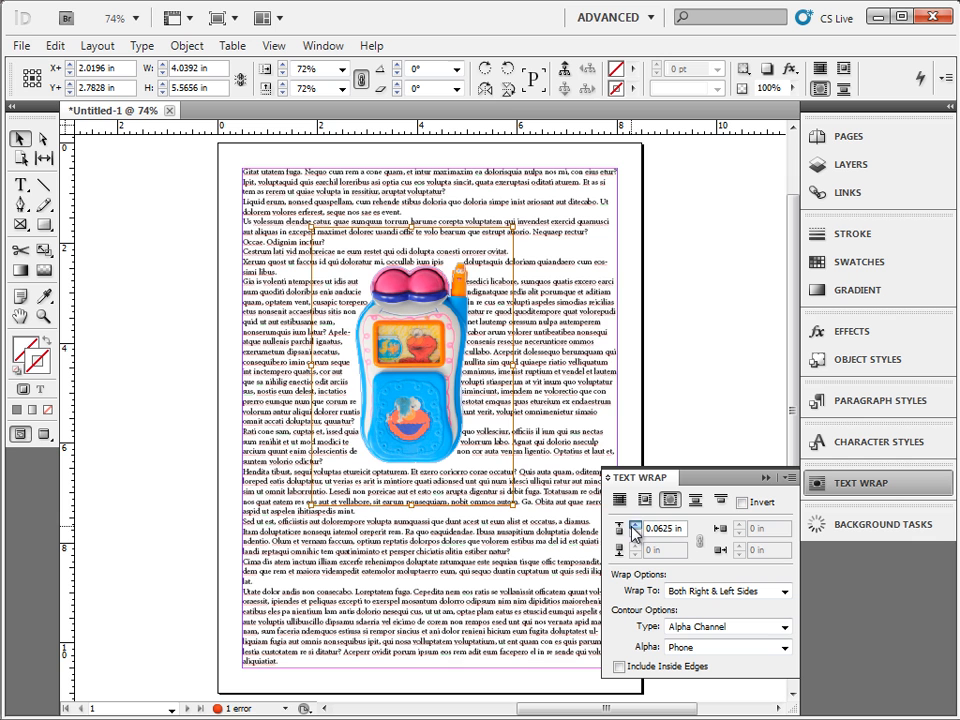
{"action": "left_click", "coordinate": [633, 528]}
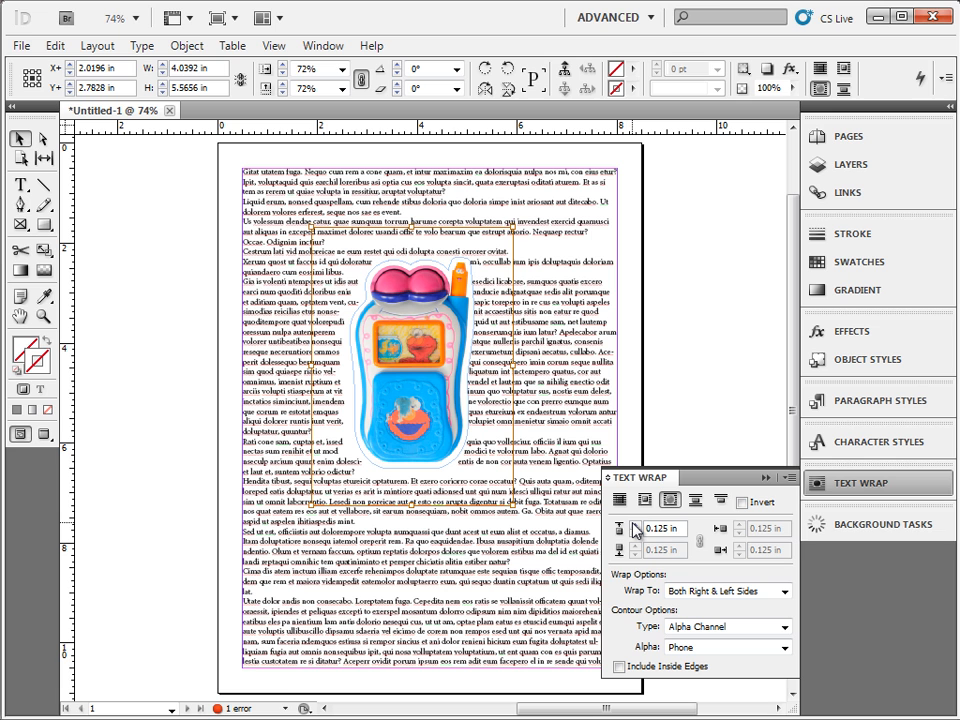
Step: Move the 03 Alpha.psd image from Layer 1 to the top of Layer 2, above the text frame
{"action": "left_click", "coordinate": [686, 407]}
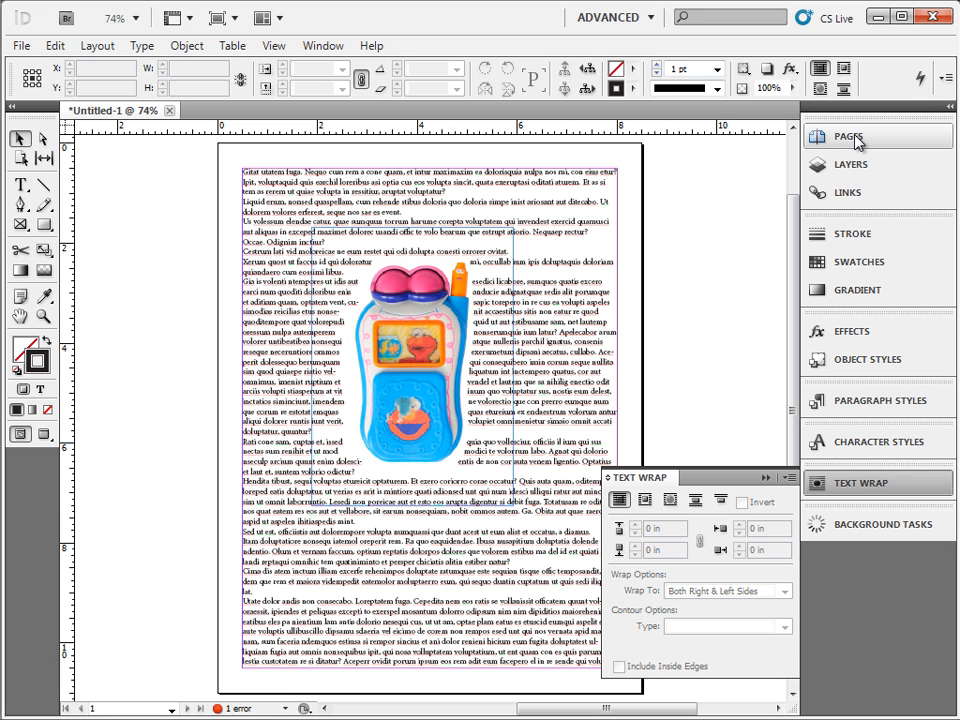
{"action": "left_click", "coordinate": [853, 173]}
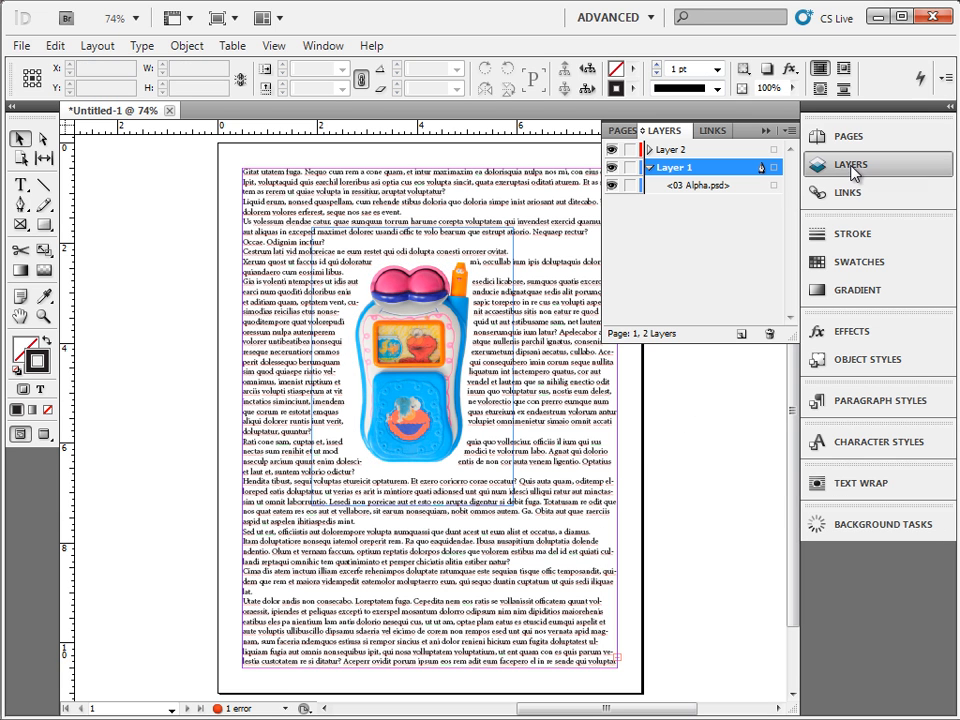
{"action": "left_click", "coordinate": [685, 188]}
{"action": "left_click_drag", "start_coordinate": [685, 189], "coordinate": [696, 166]}
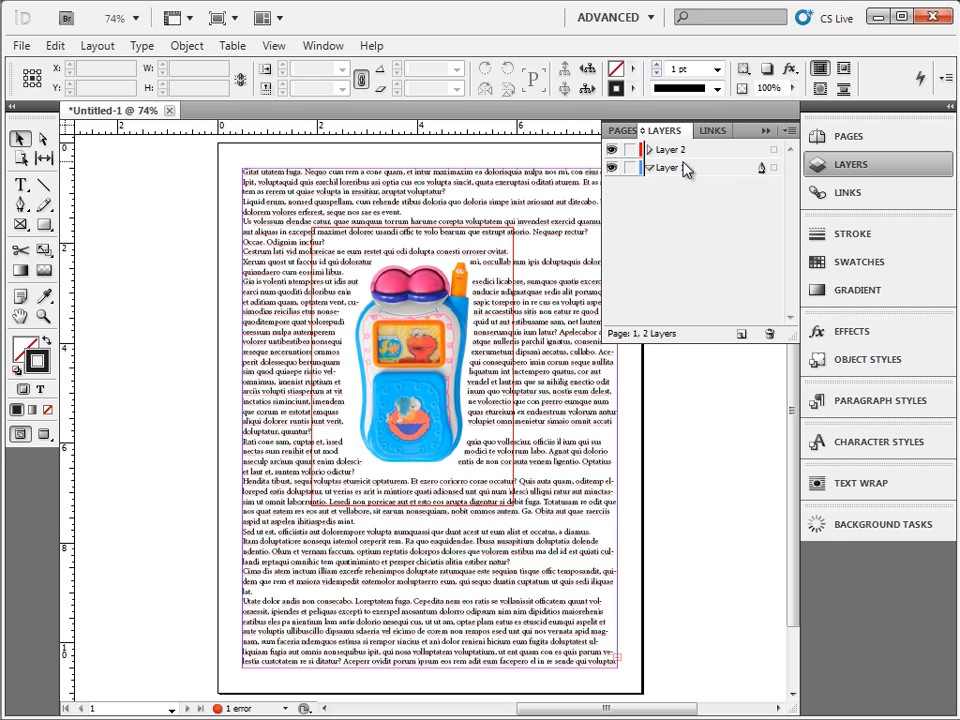
{"action": "left_click", "coordinate": [648, 148]}
{"action": "left_click_drag", "start_coordinate": [707, 186], "coordinate": [707, 153]}
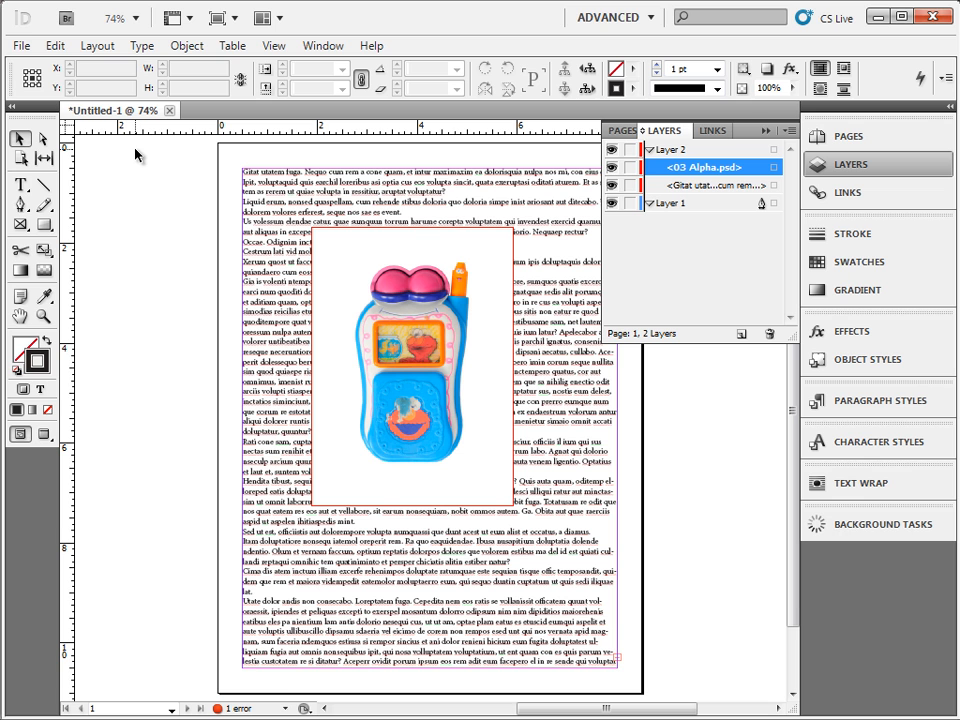
Step: Close InDesign without saving the changes to the Untitled-1 document
{"action": "left_click", "coordinate": [935, 16]}
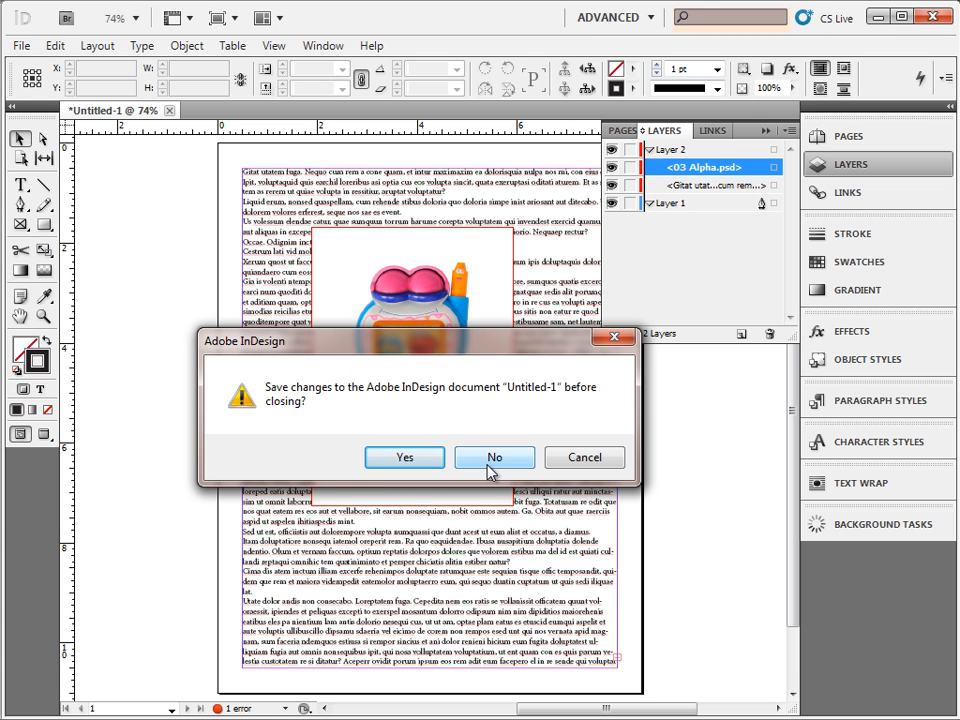
{"action": "left_click", "coordinate": [493, 458]}
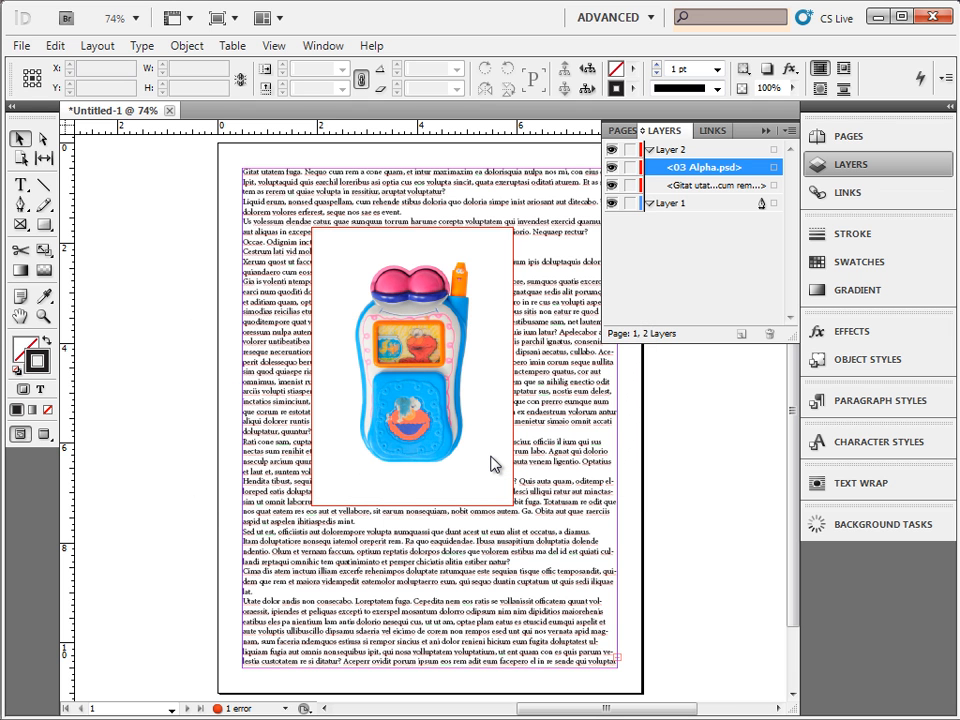